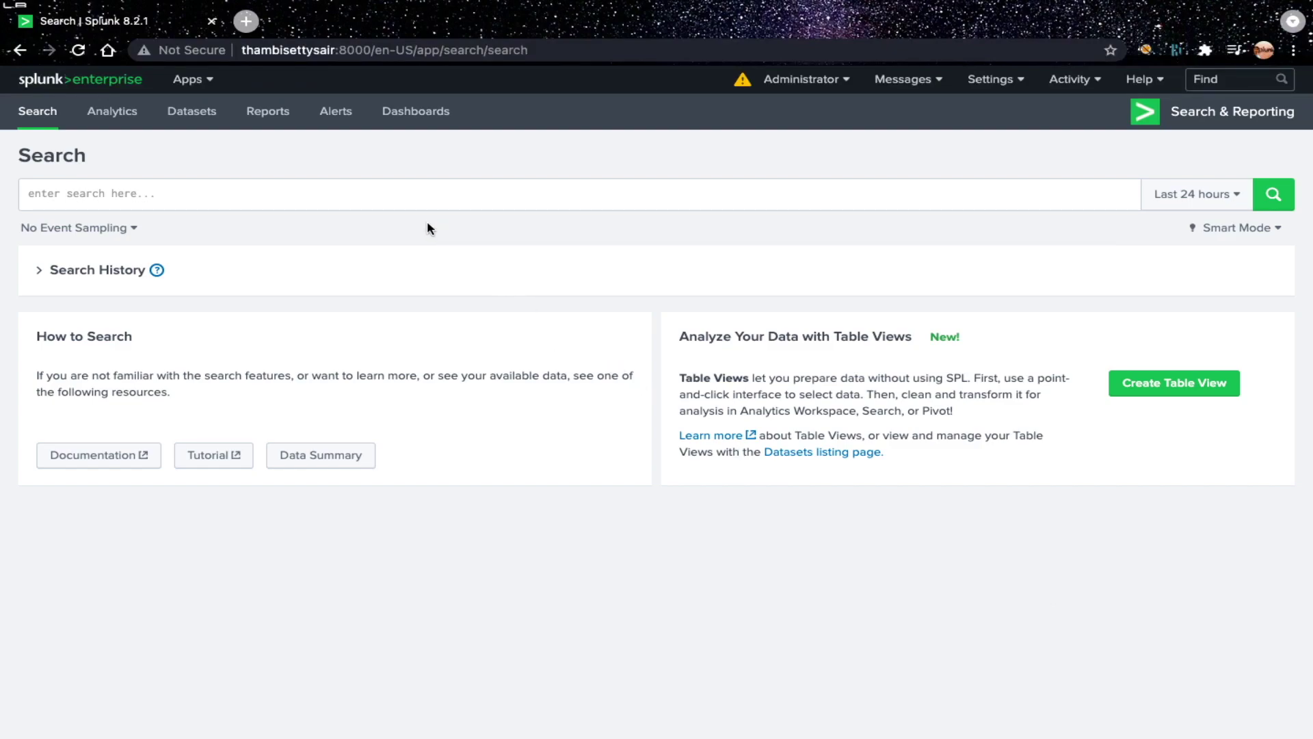
Enter the query '| metadata type=sourcetypes index=_*' in the search bar and zoom in the page.
left_click(383, 195)
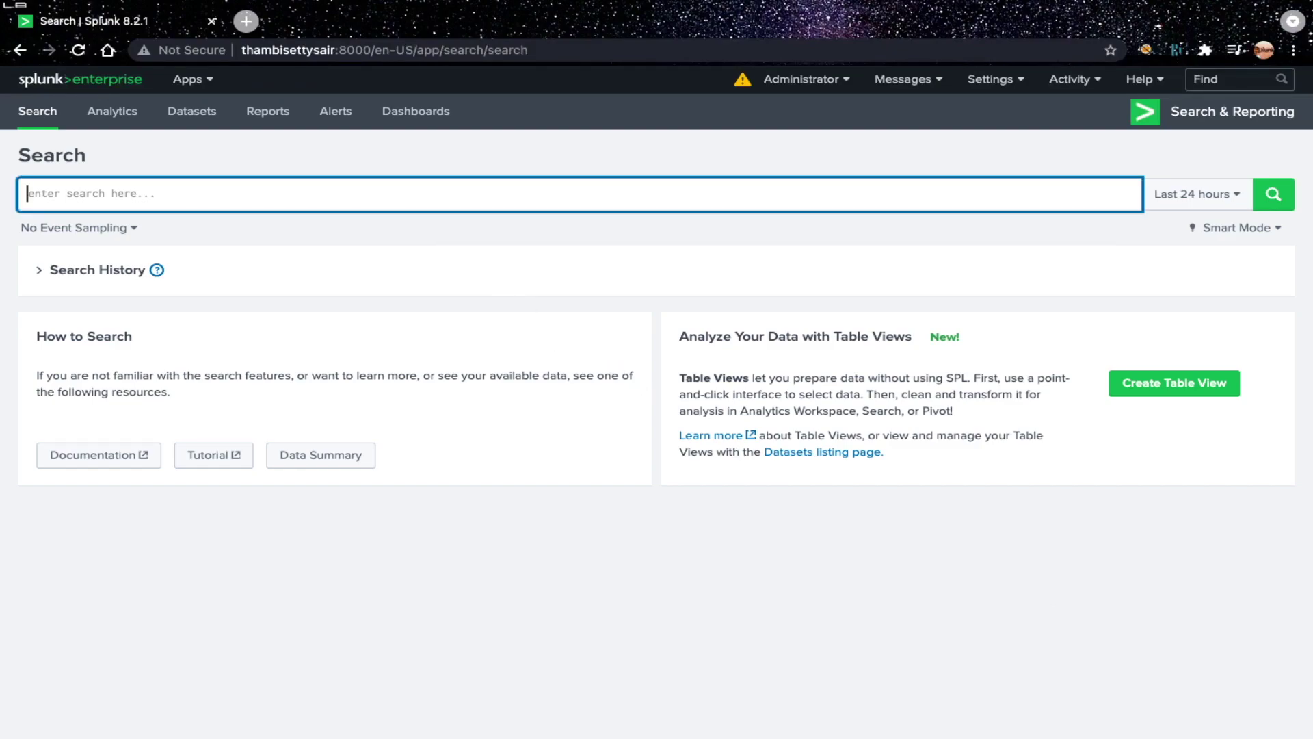
type("| metadata ")
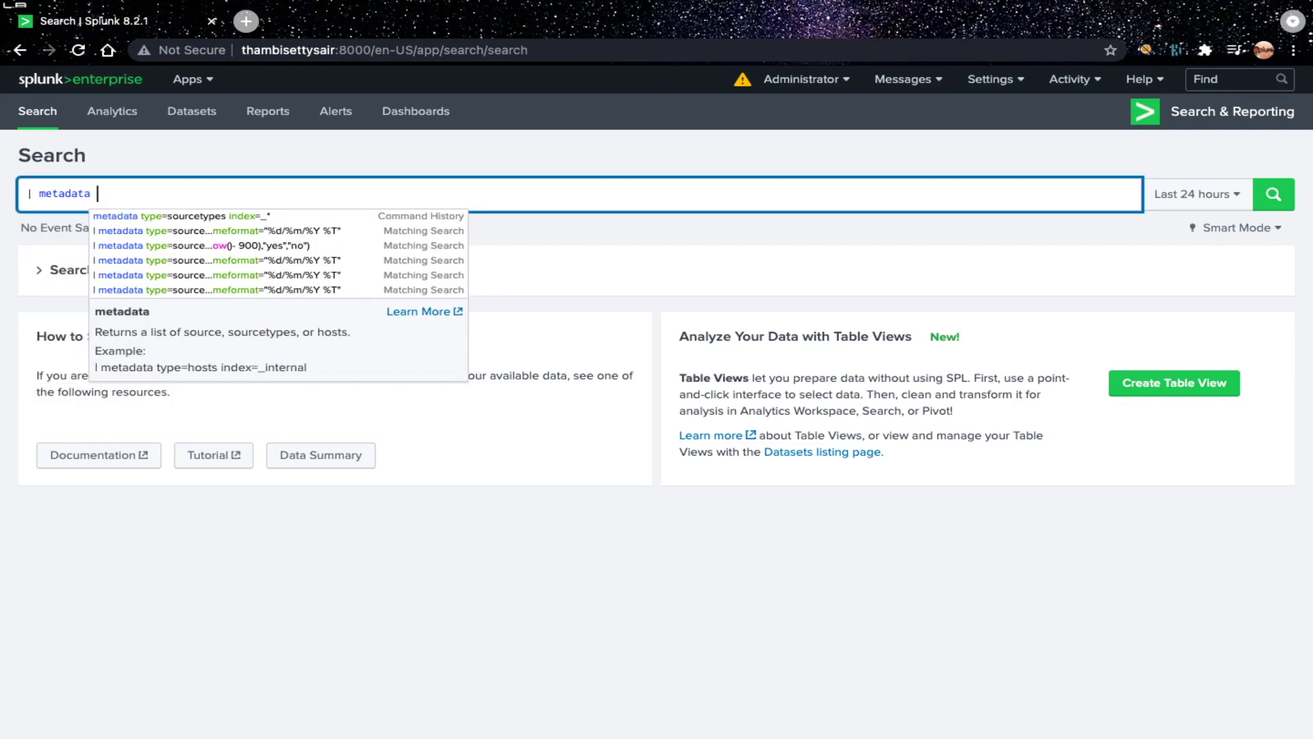
type("type=")
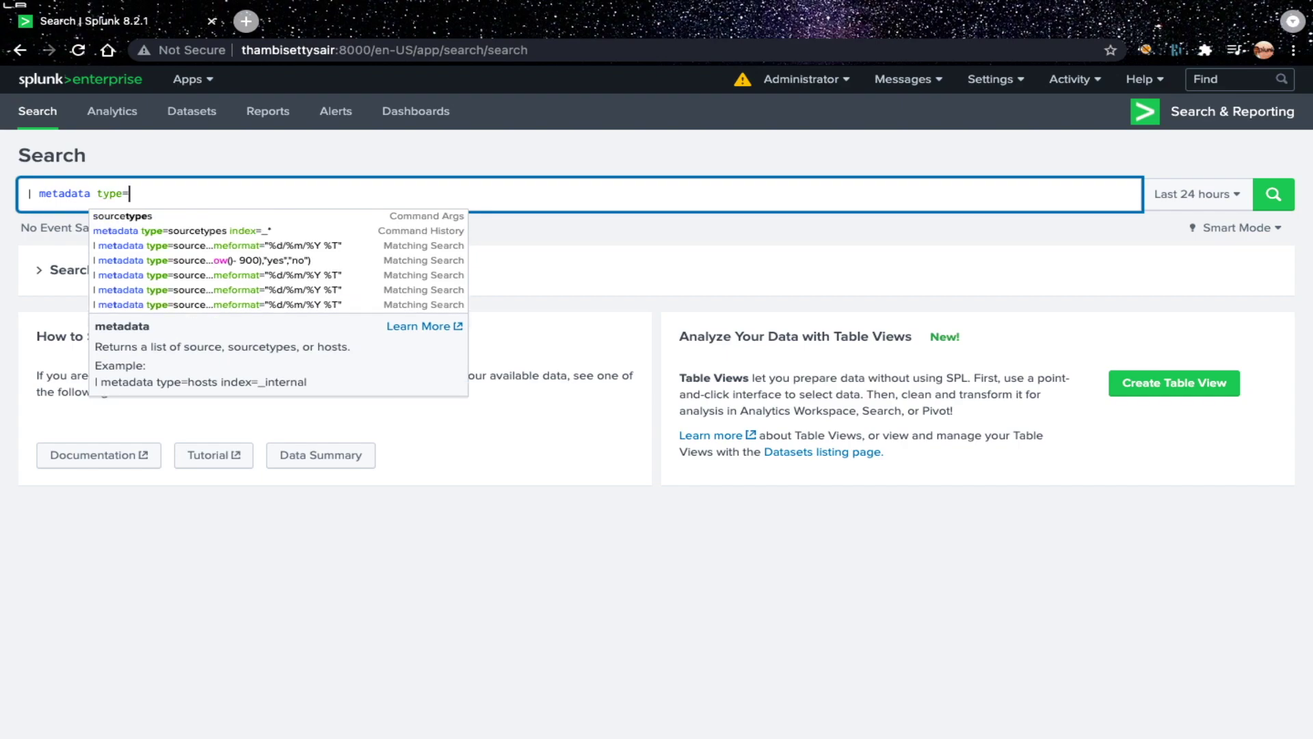
type("source")
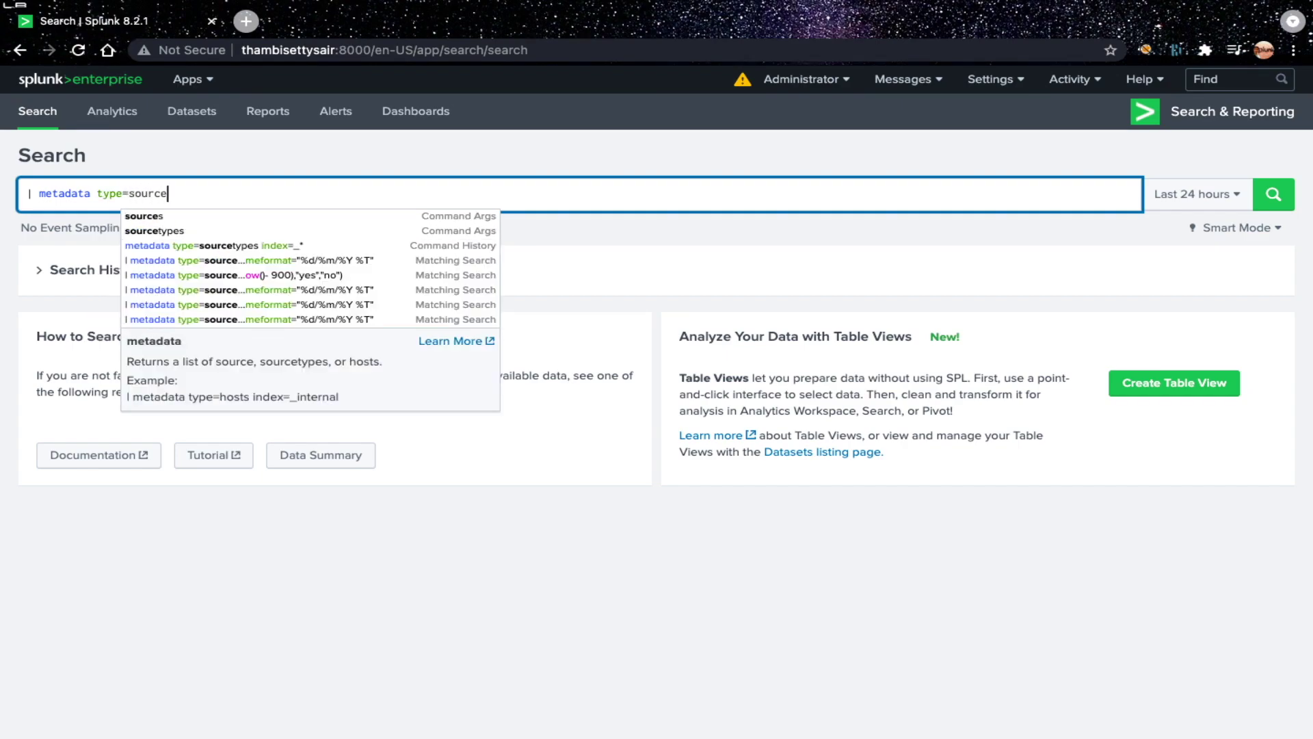
type("types")
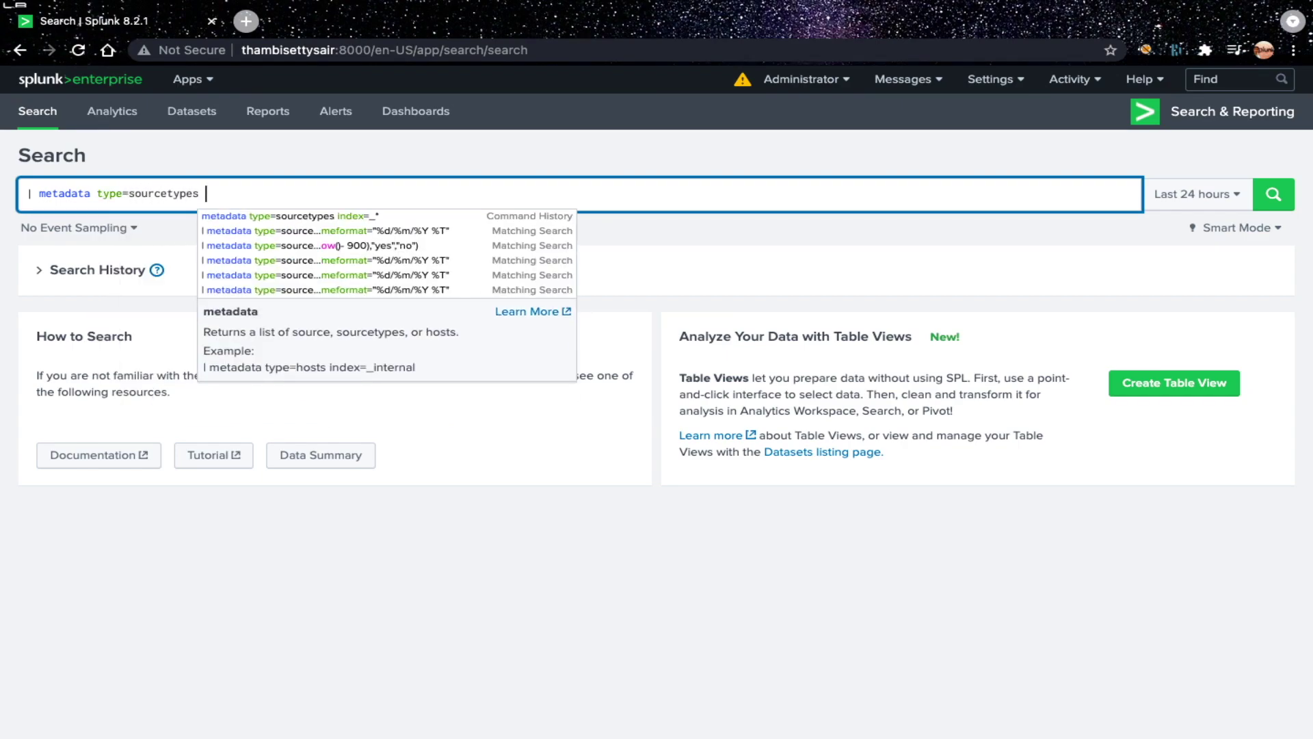
type(" index=")
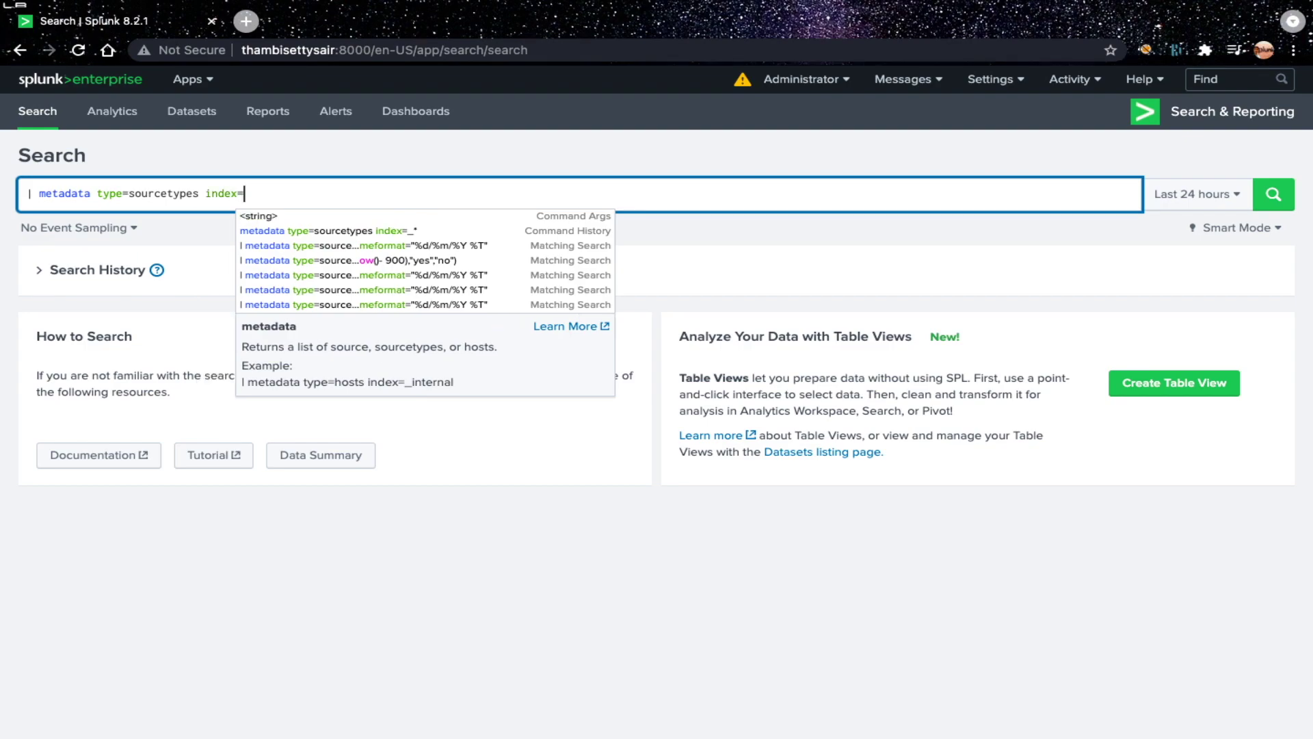
type("_*")
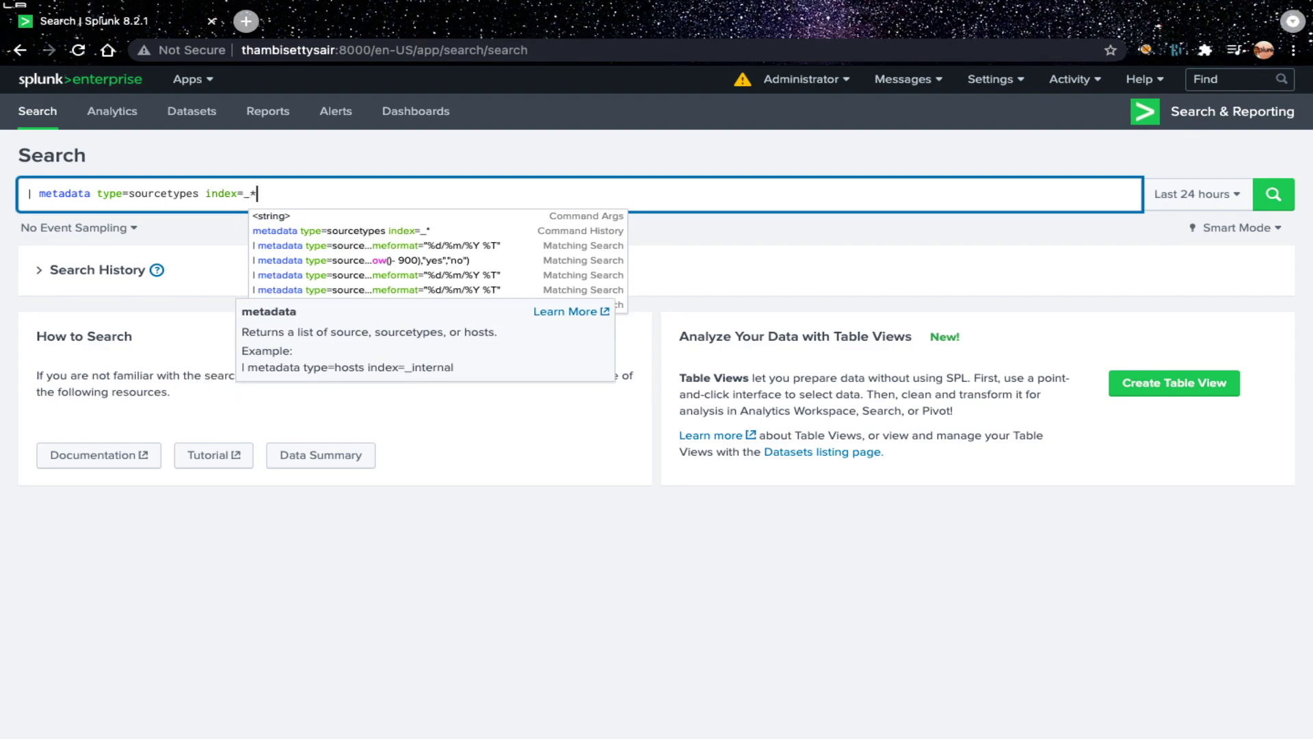
key("ctrl+plus")
key("ctrl+plus")
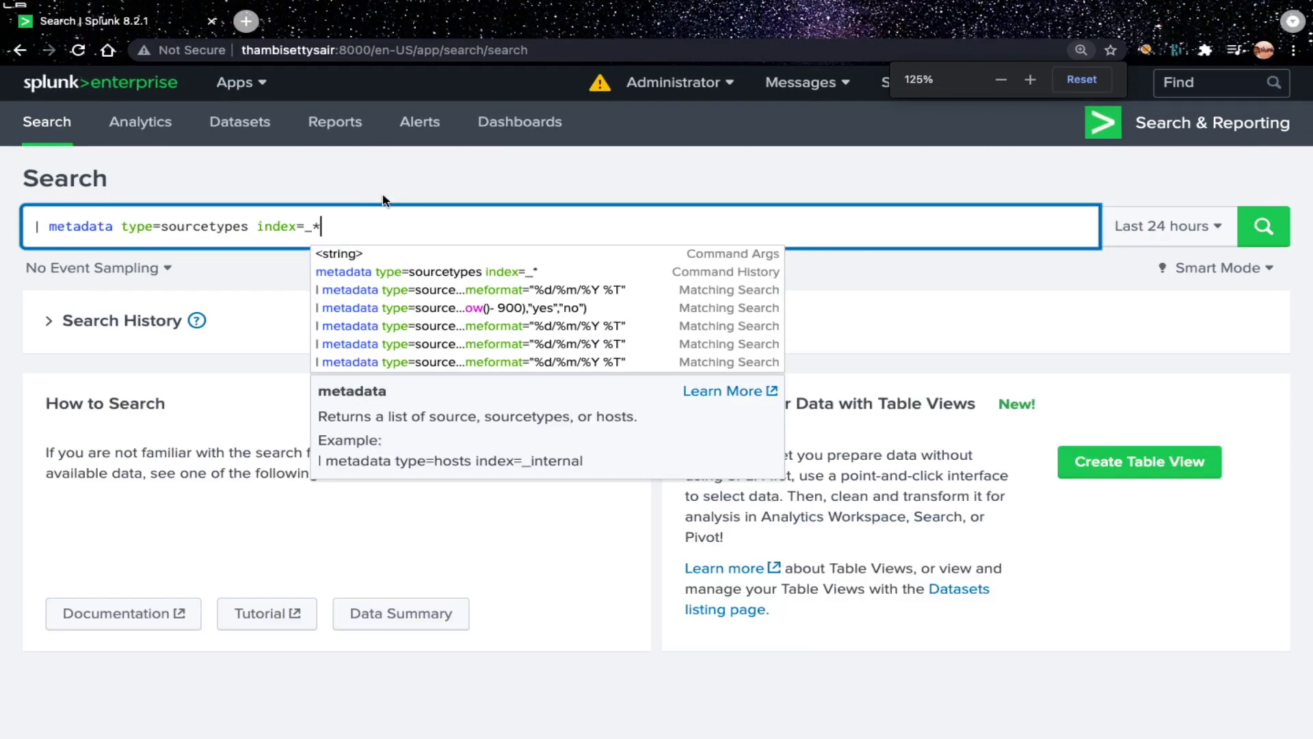
left_click(391, 235)
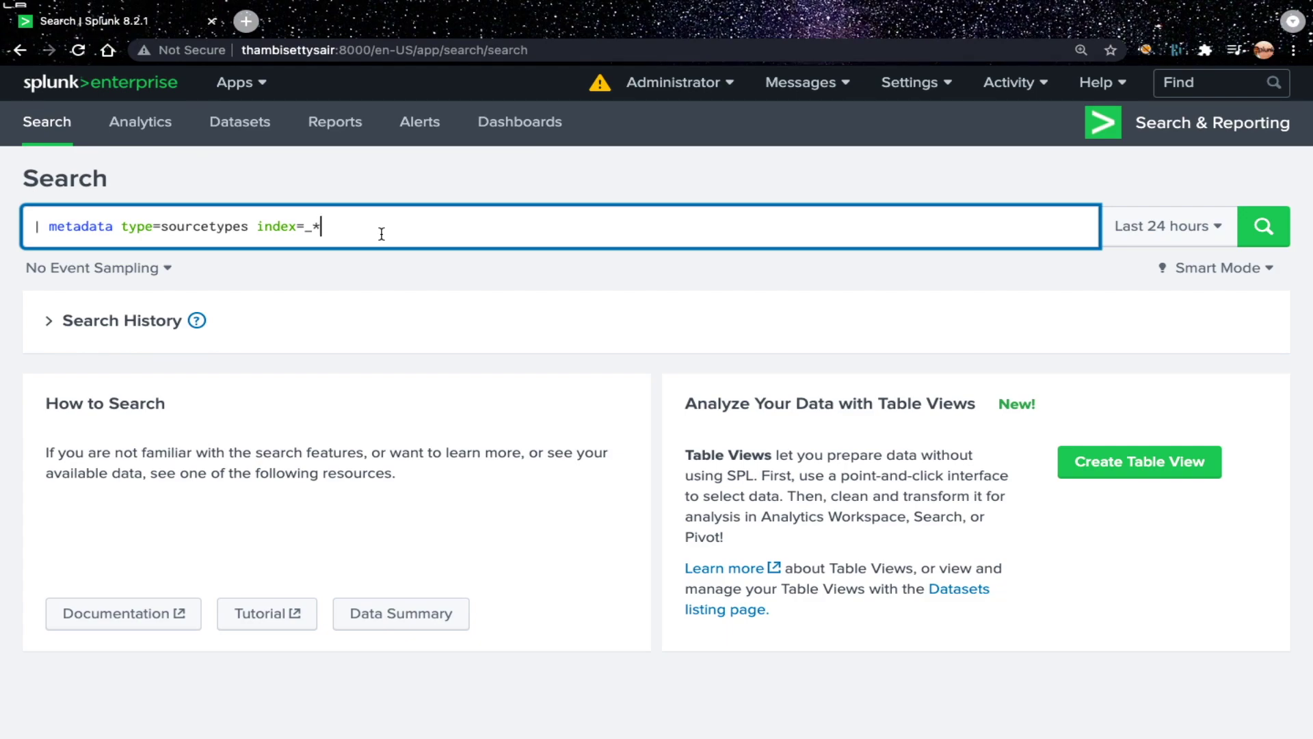
Run the metadata search and review the 19 sourcetypes in the Statistics table.
key("Return")
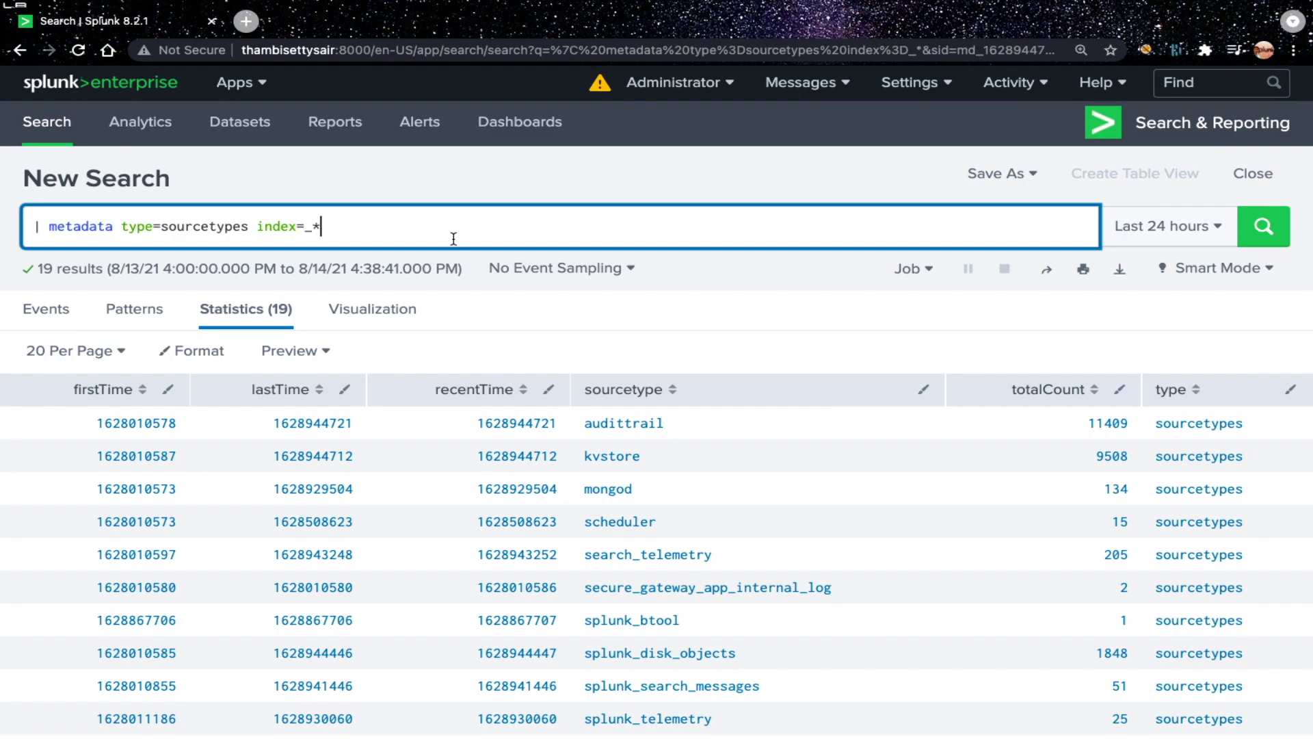
scroll(643, 461, "down", 2)
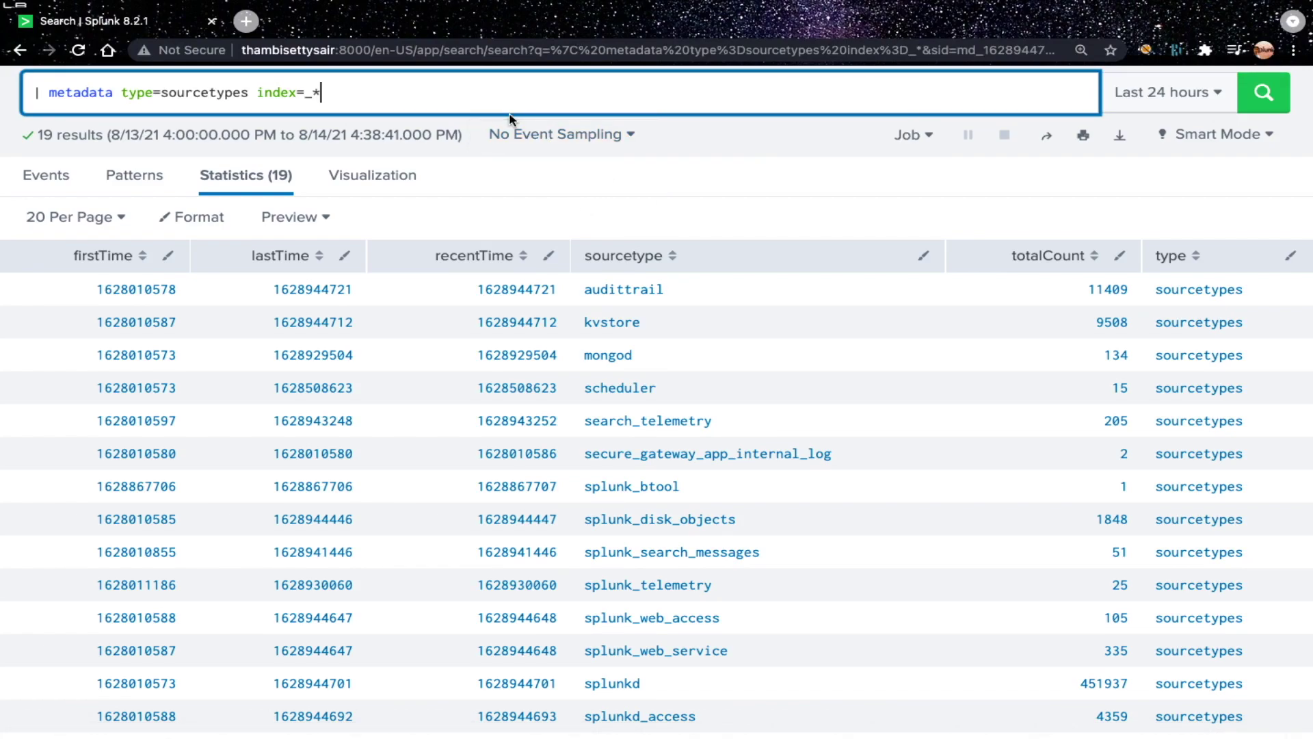
key("shift+Return")
Add an '| eval reporting=' line followed by a pasted if(condition,true value,false value) template.
type("| eval ")
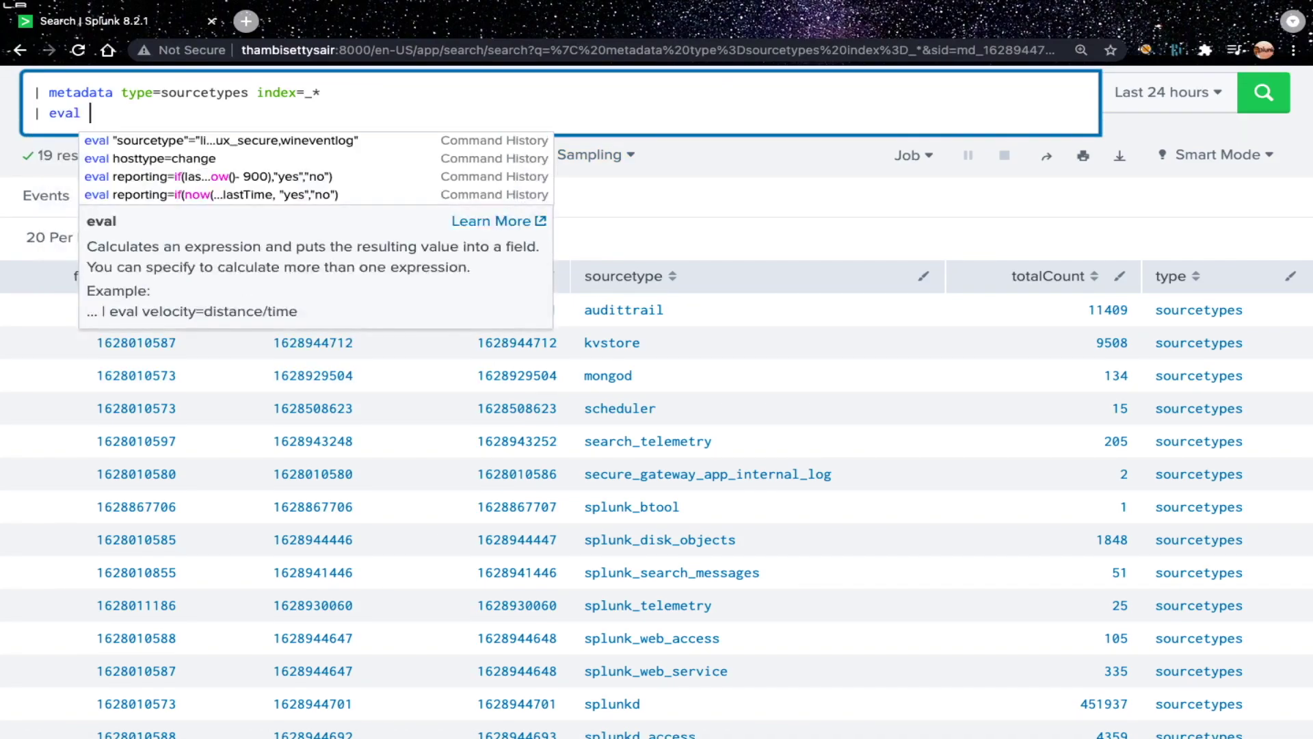
type("reporting=")
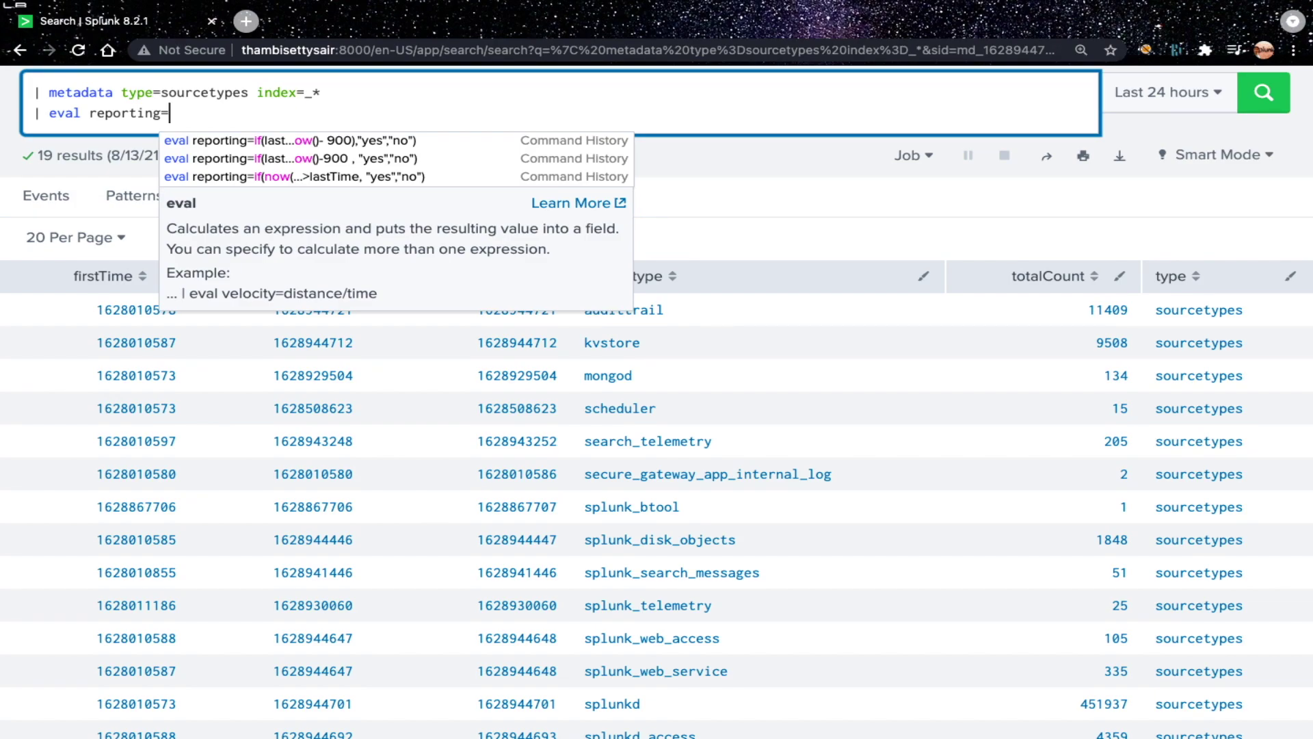
left_click(301, 363)
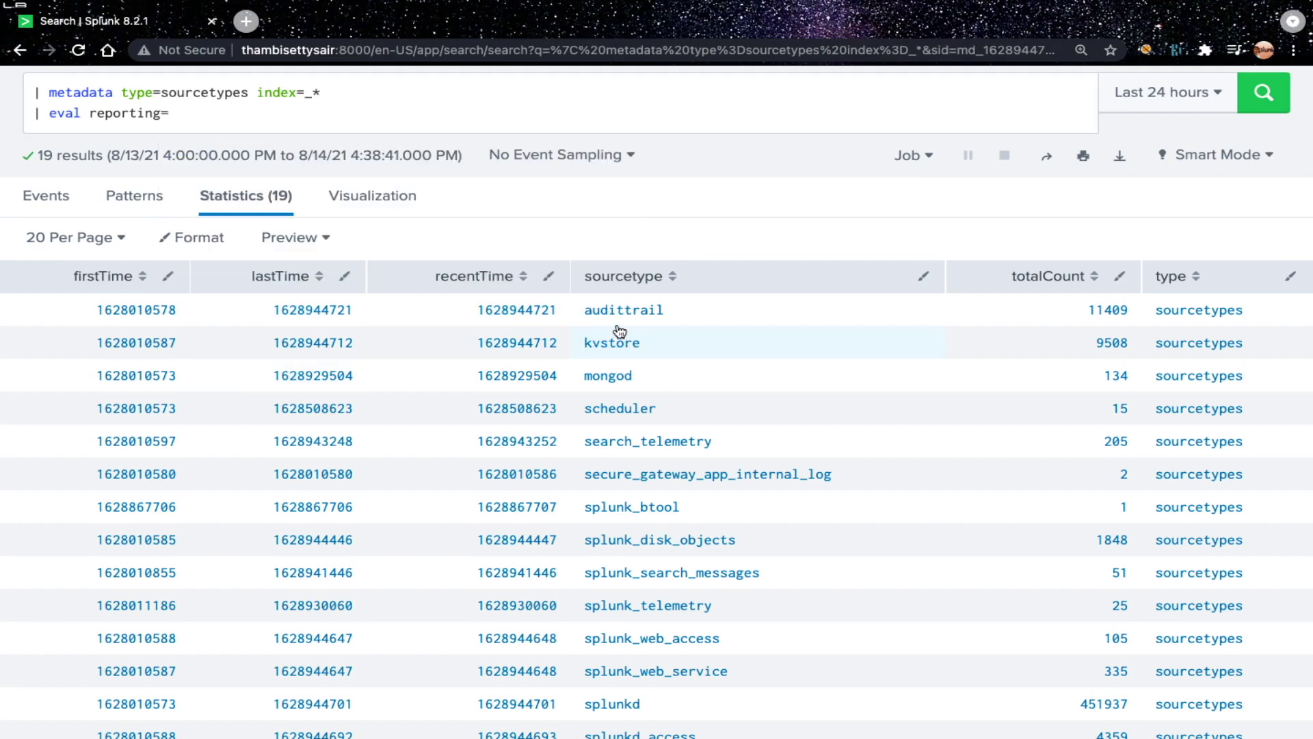
left_click(170, 113)
type("if(condition,true value,false value)")
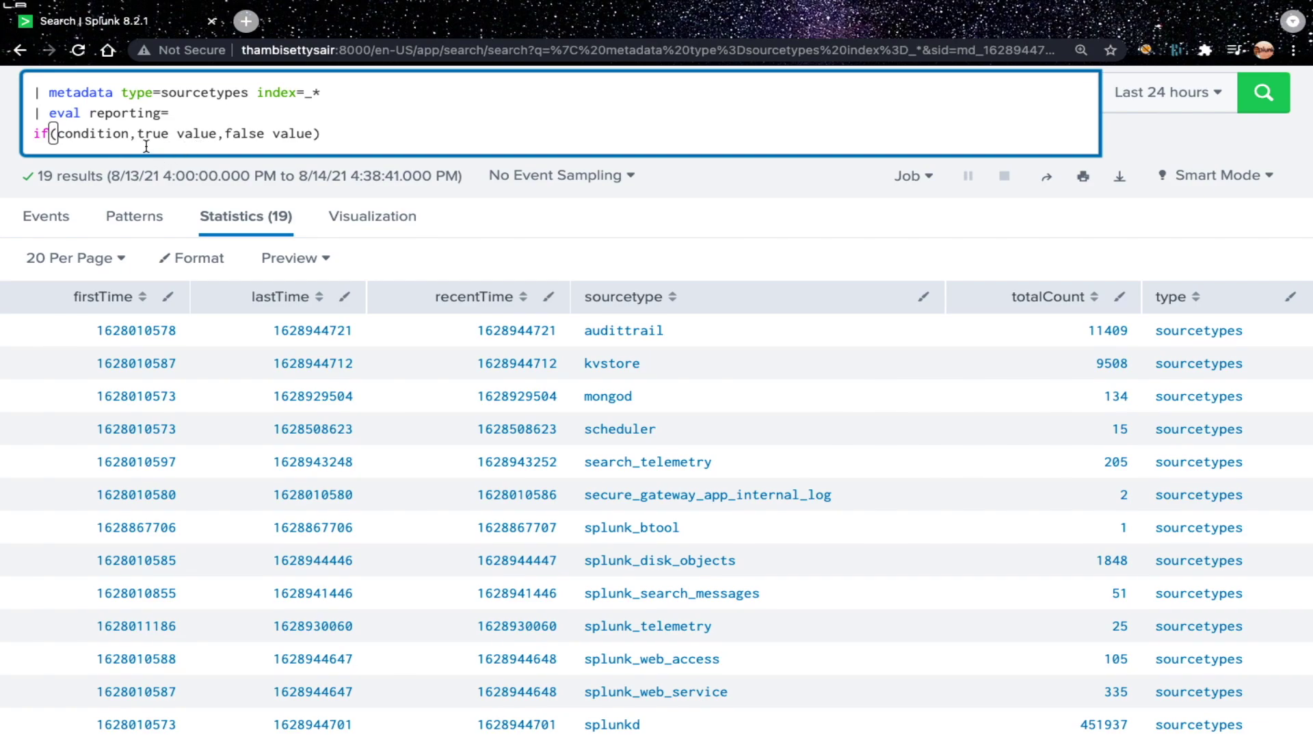
Point out the if() arguments, then join the if() template onto the '| eval reporting=' line.
double_click(78, 136)
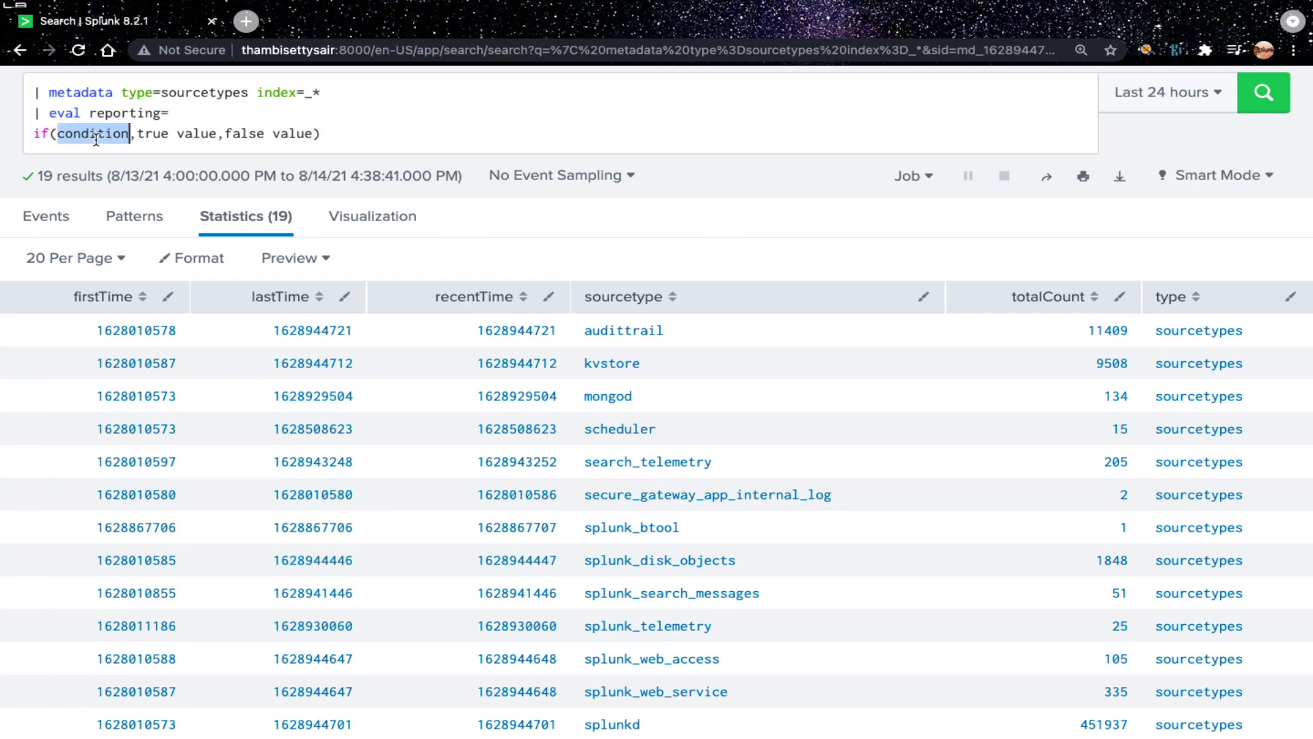
left_click(147, 134)
left_click_drag(146, 134, 200, 134)
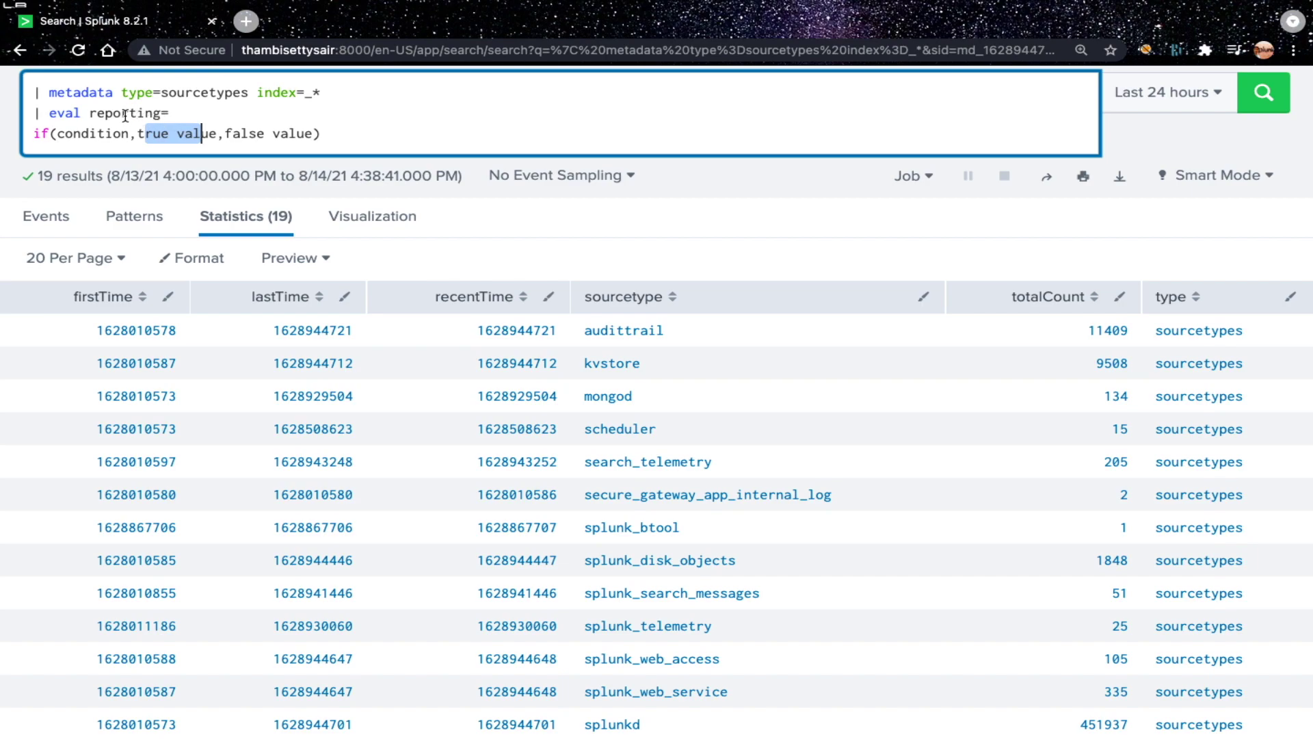
double_click(63, 113)
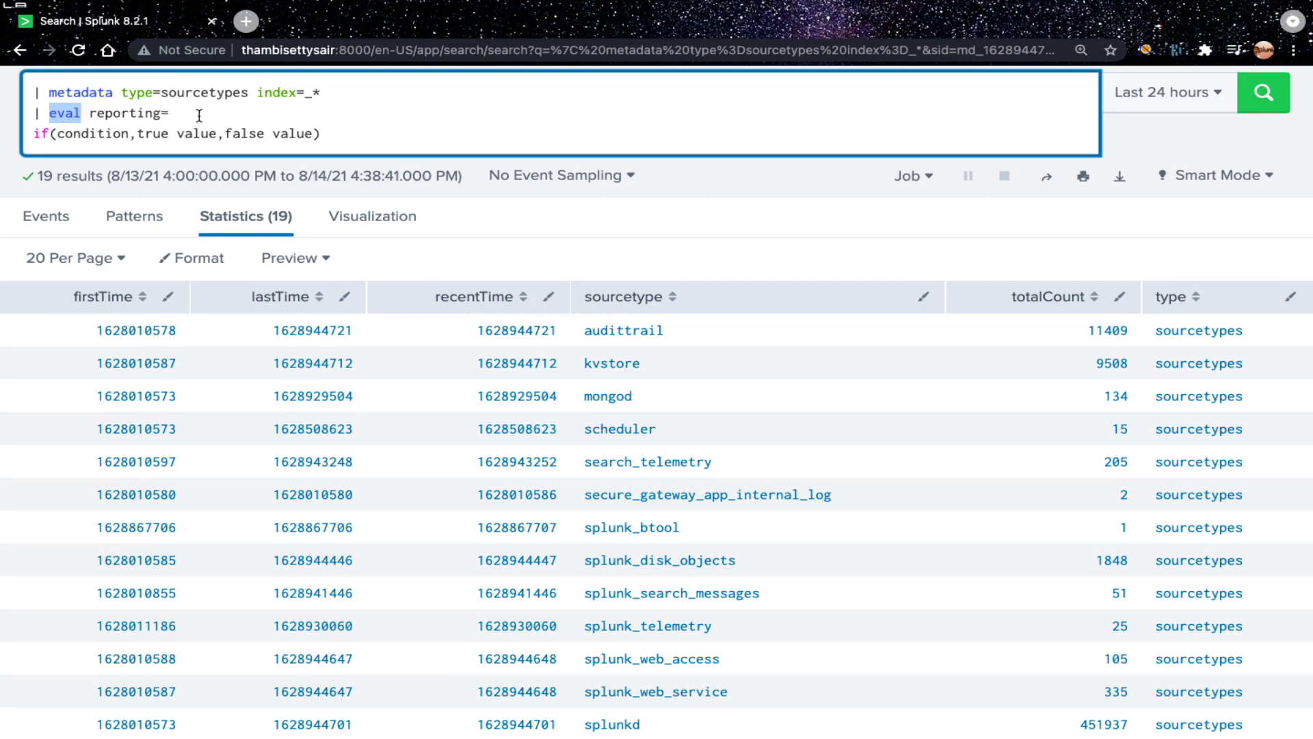
left_click(335, 135)
left_click(34, 134)
key("BackSpace")
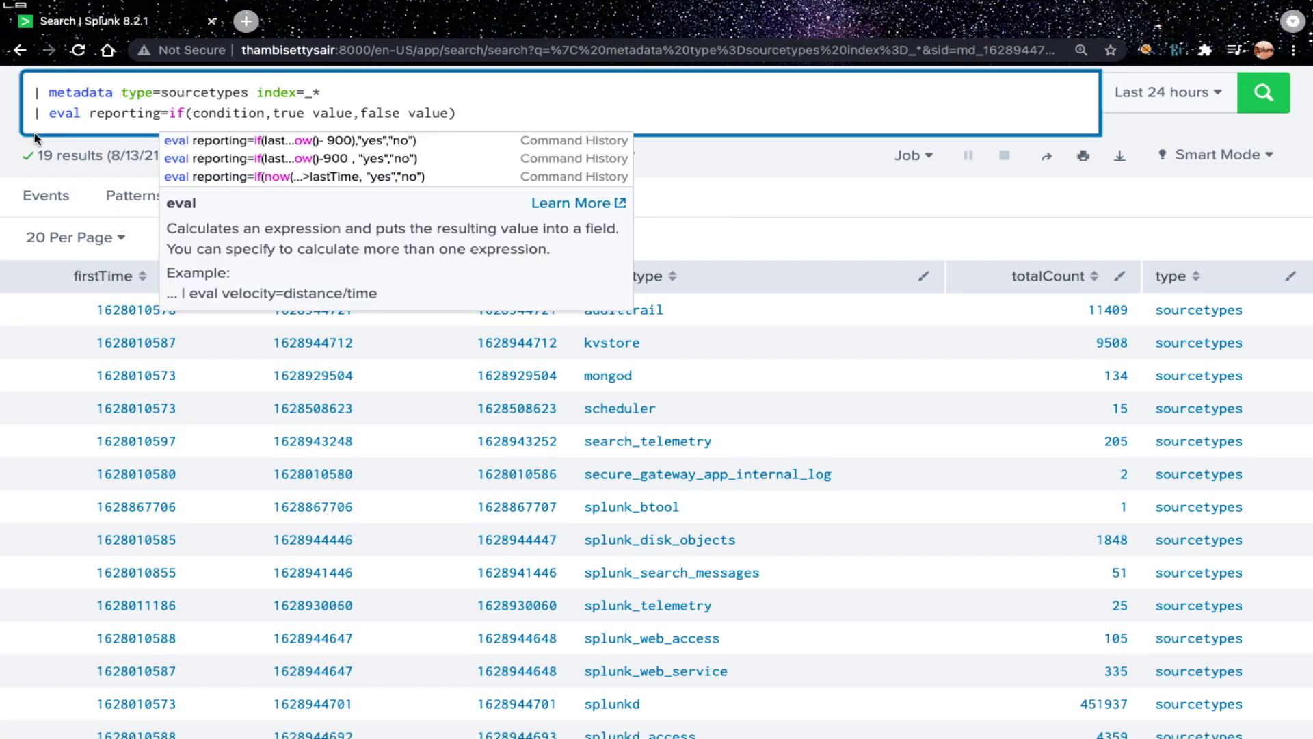
Replace the if() condition placeholder with lastTime>(now()-900).
double_click(215, 111)
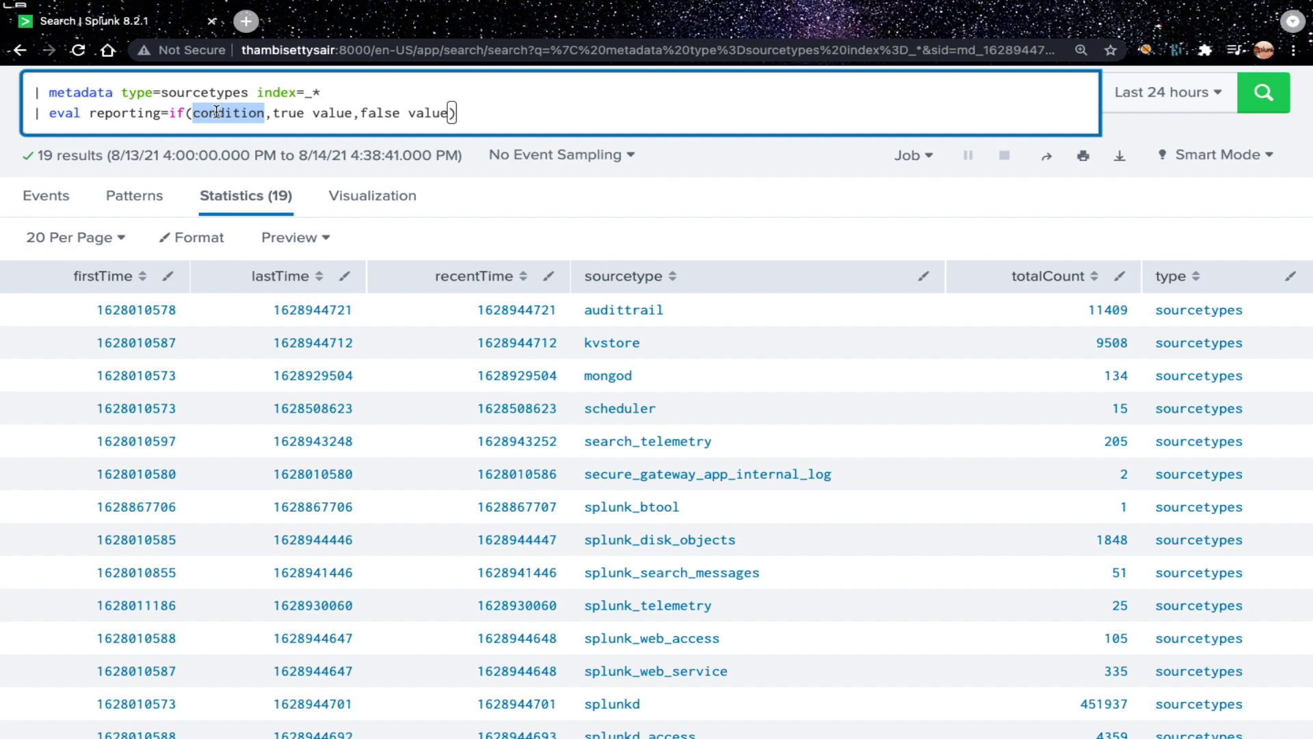
type("lastTime")
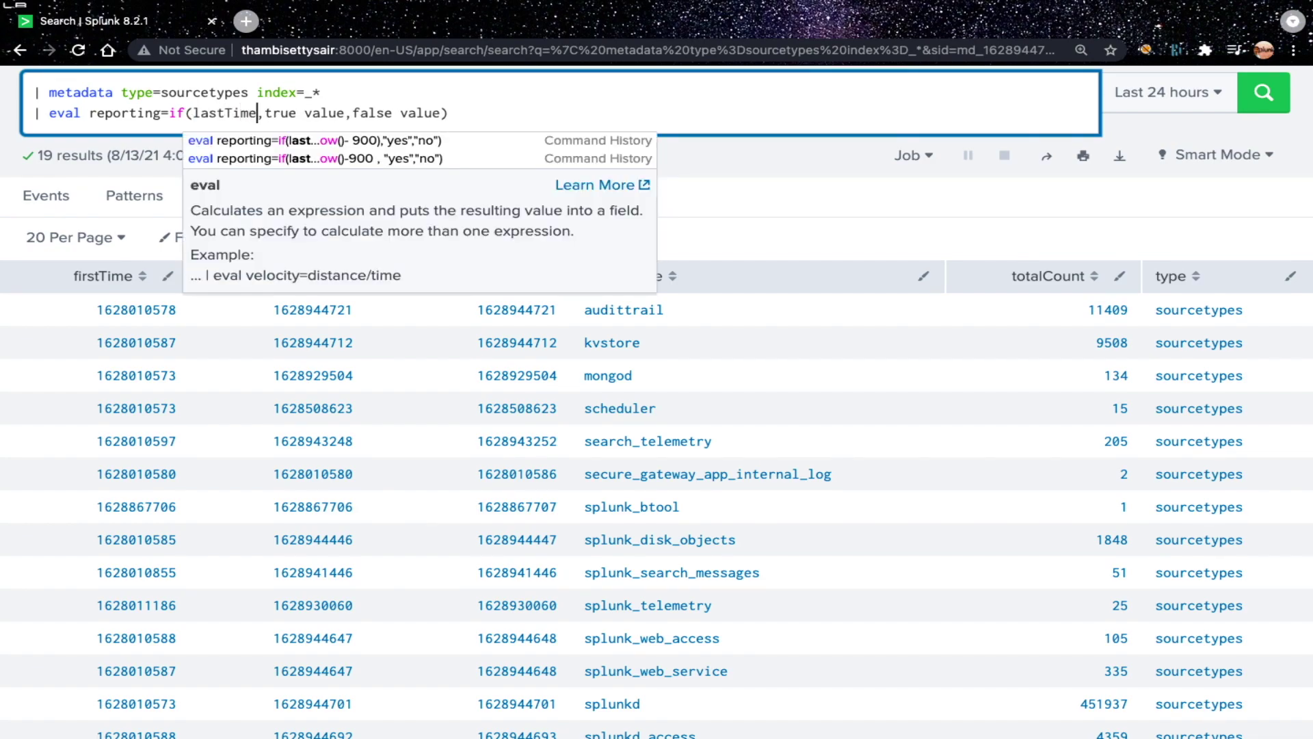
type(">")
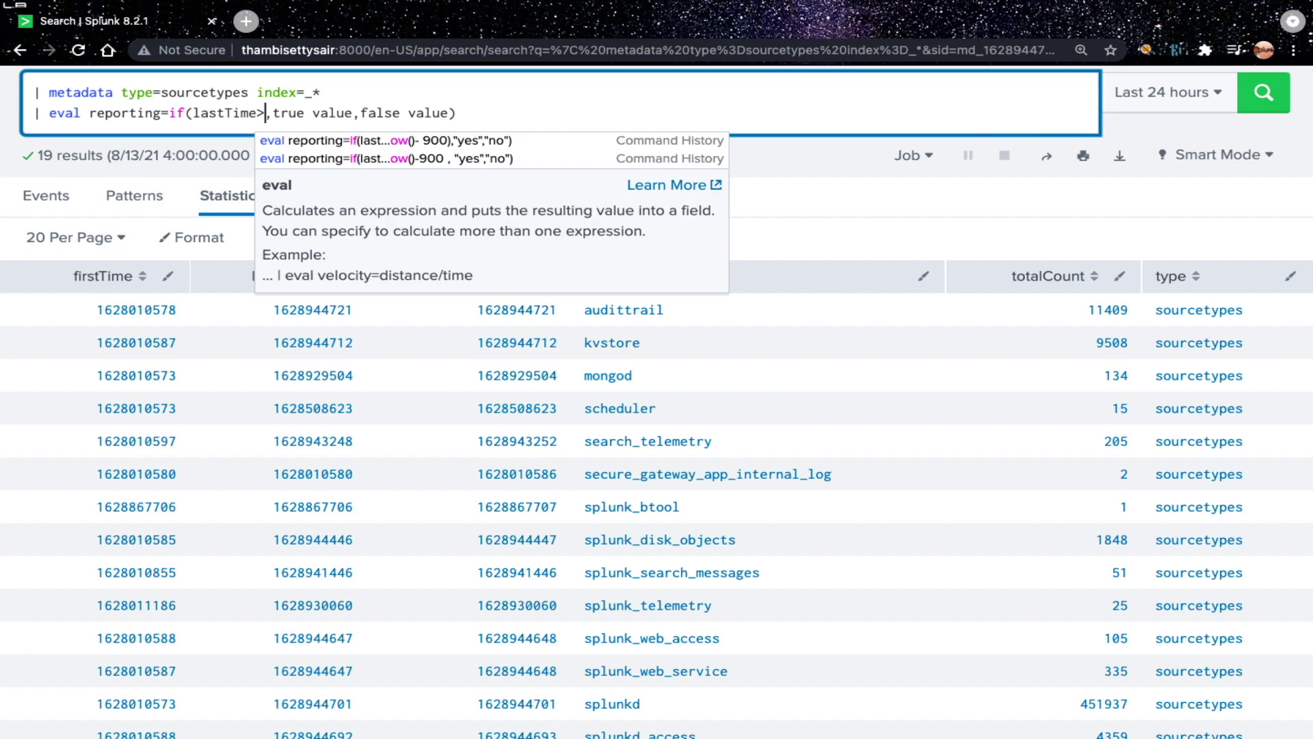
type("now()")
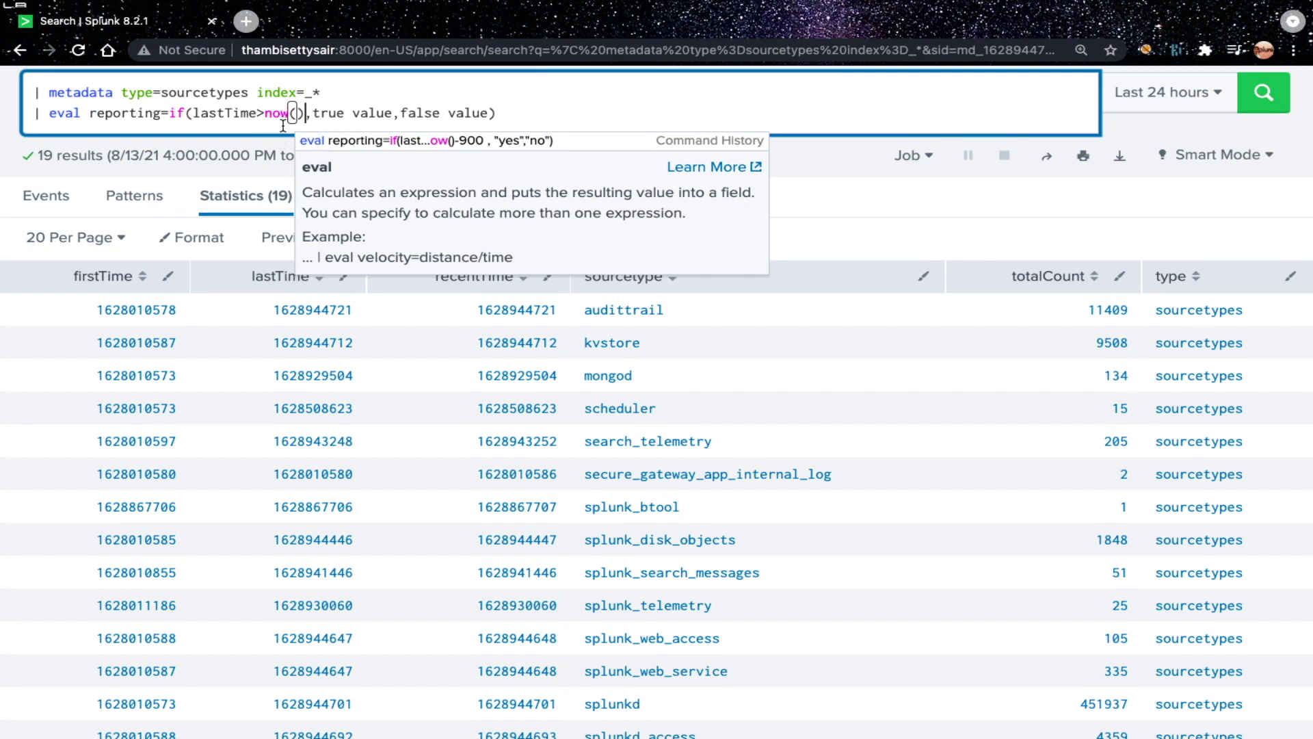
type("-")
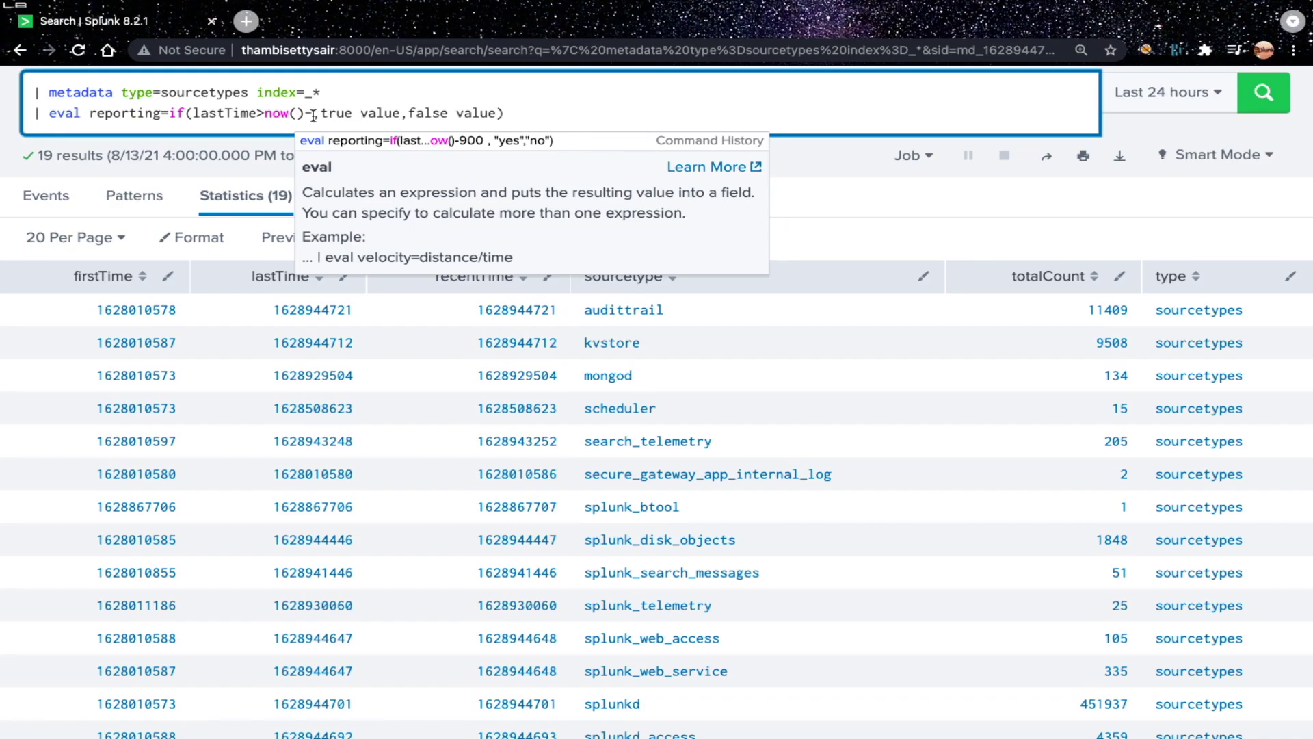
left_click_drag(266, 115, 304, 115)
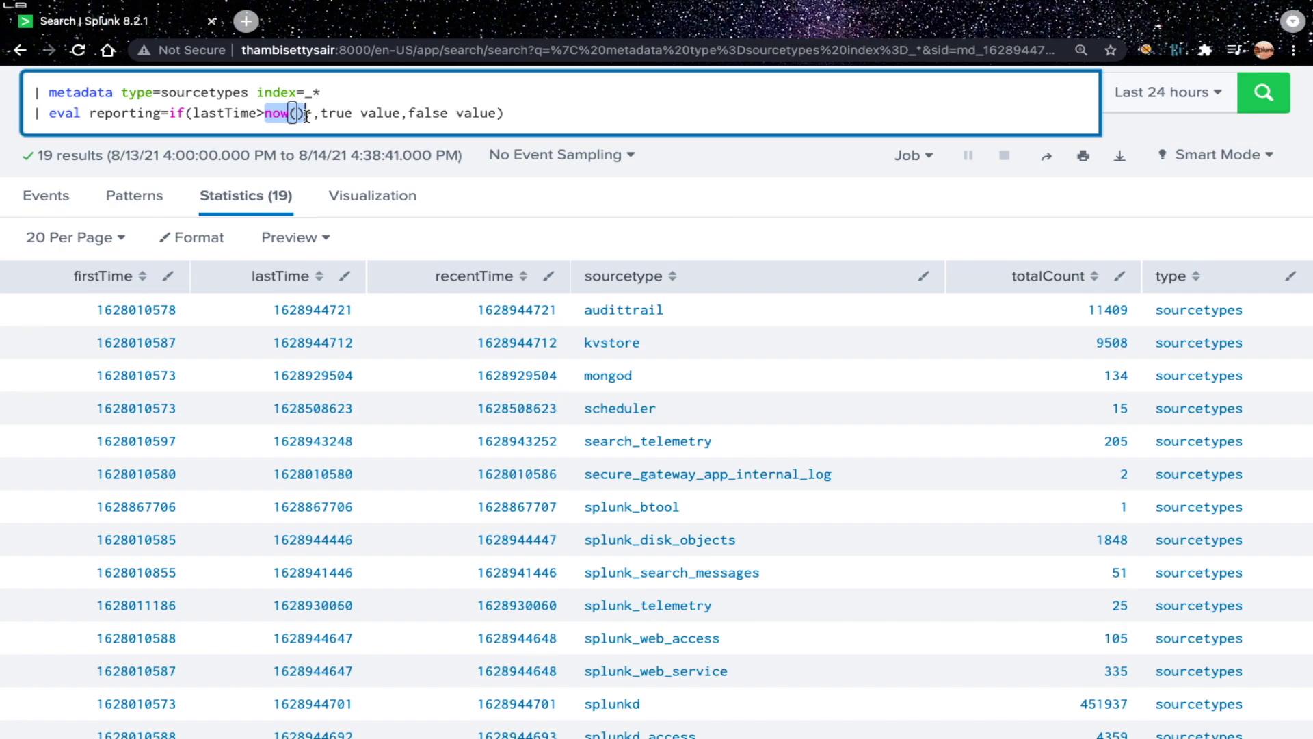
left_click(315, 115)
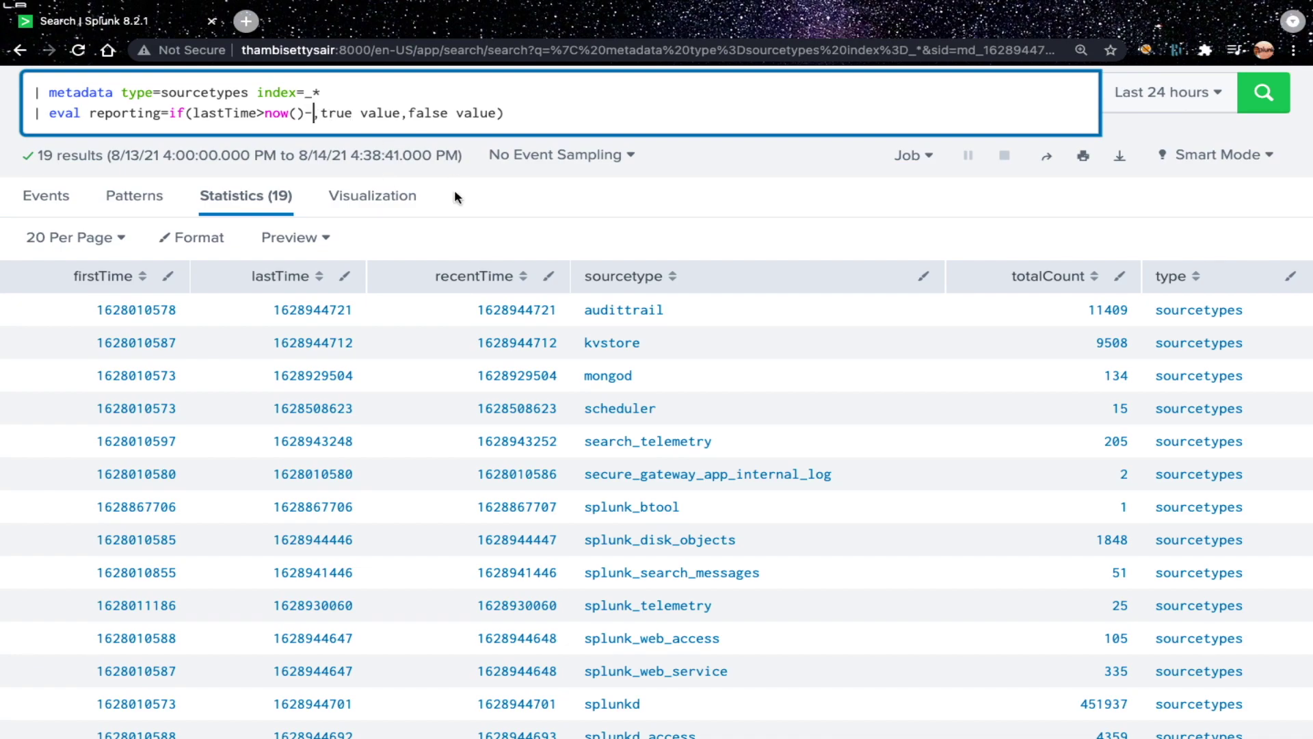
type("90")
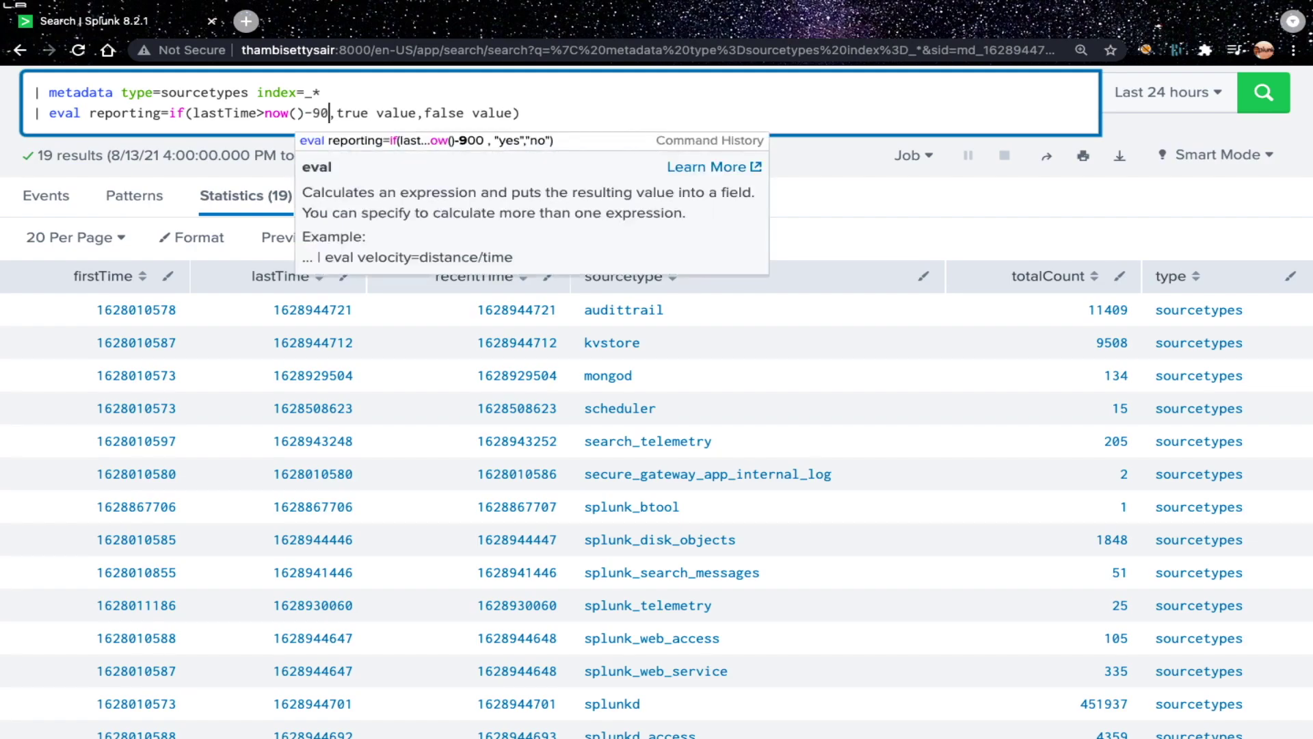
type("0)")
key("Left")
key("Left")
key("Left")
key("Left")
key("Left")
key("Left")
key("Left")
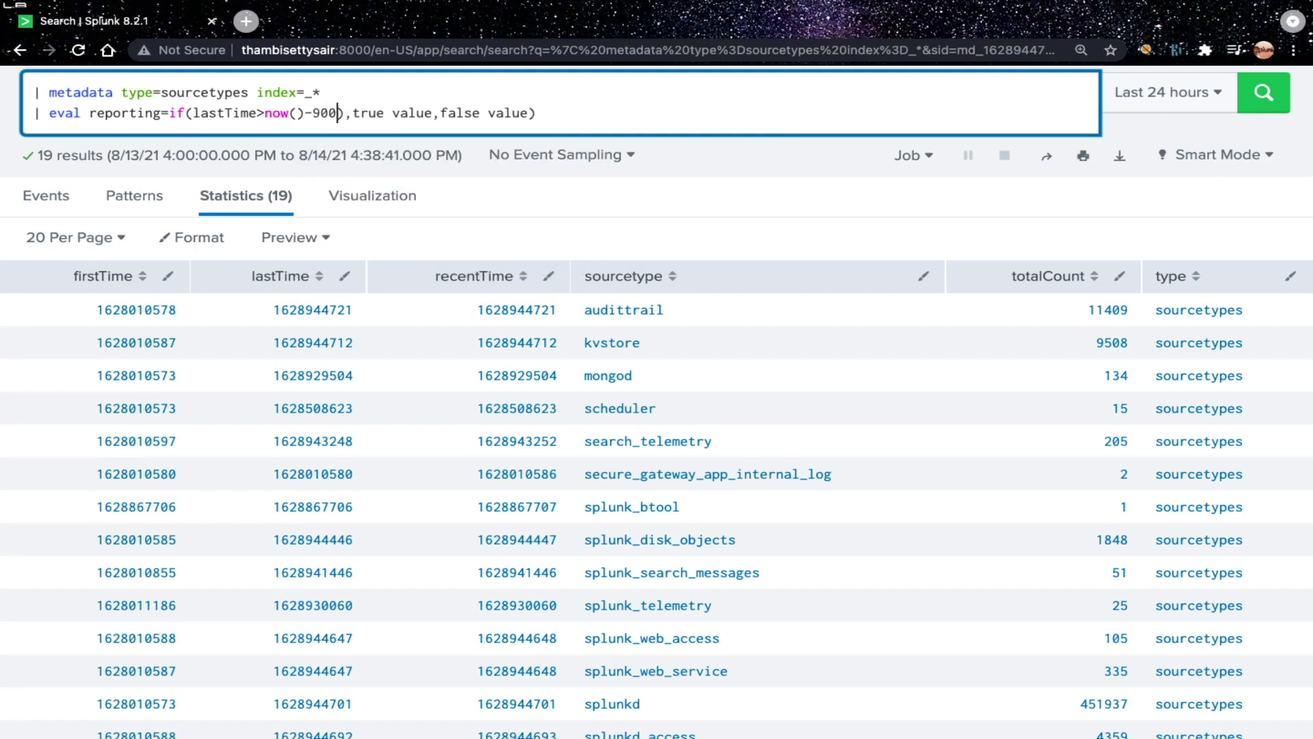
key("Left")
key("Left")
key("Left")
type(")")
key("BackSpace")
type("(")
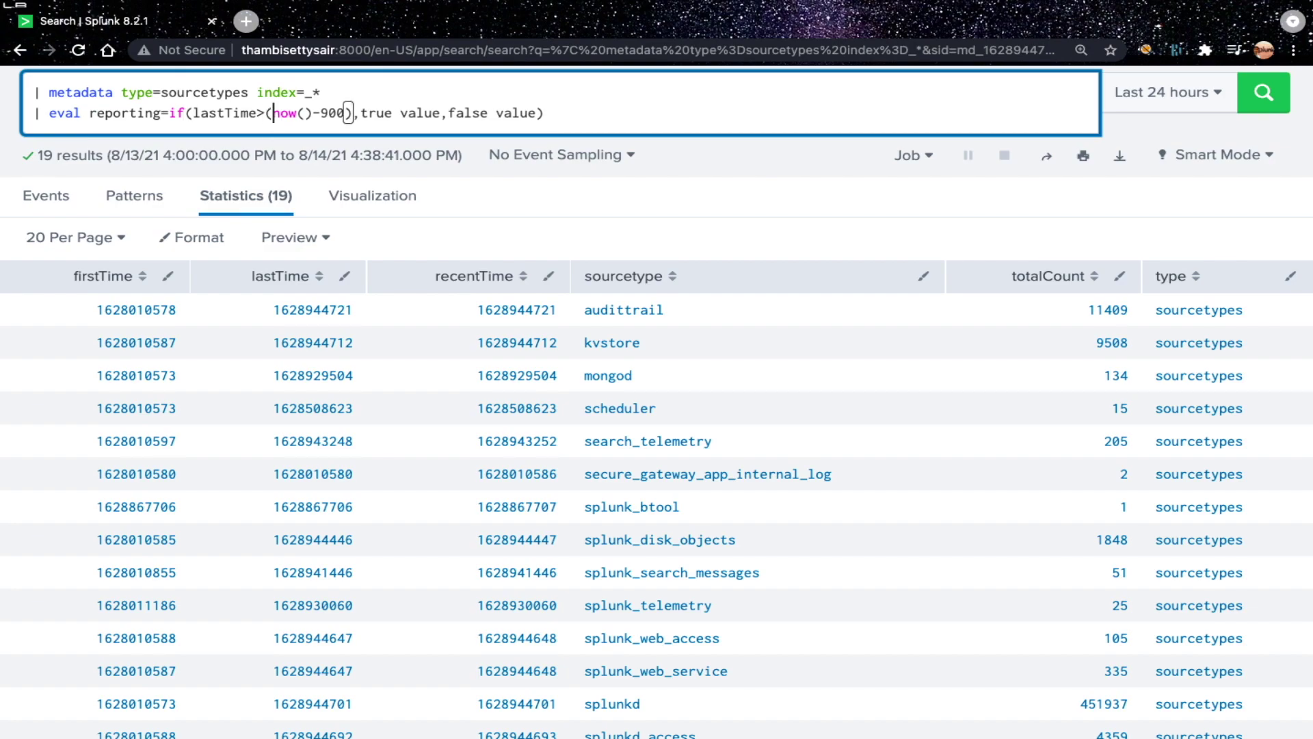
left_click(242, 115)
Replace the true and false placeholders with "yes" and "no".
left_click_drag(360, 115, 443, 115)
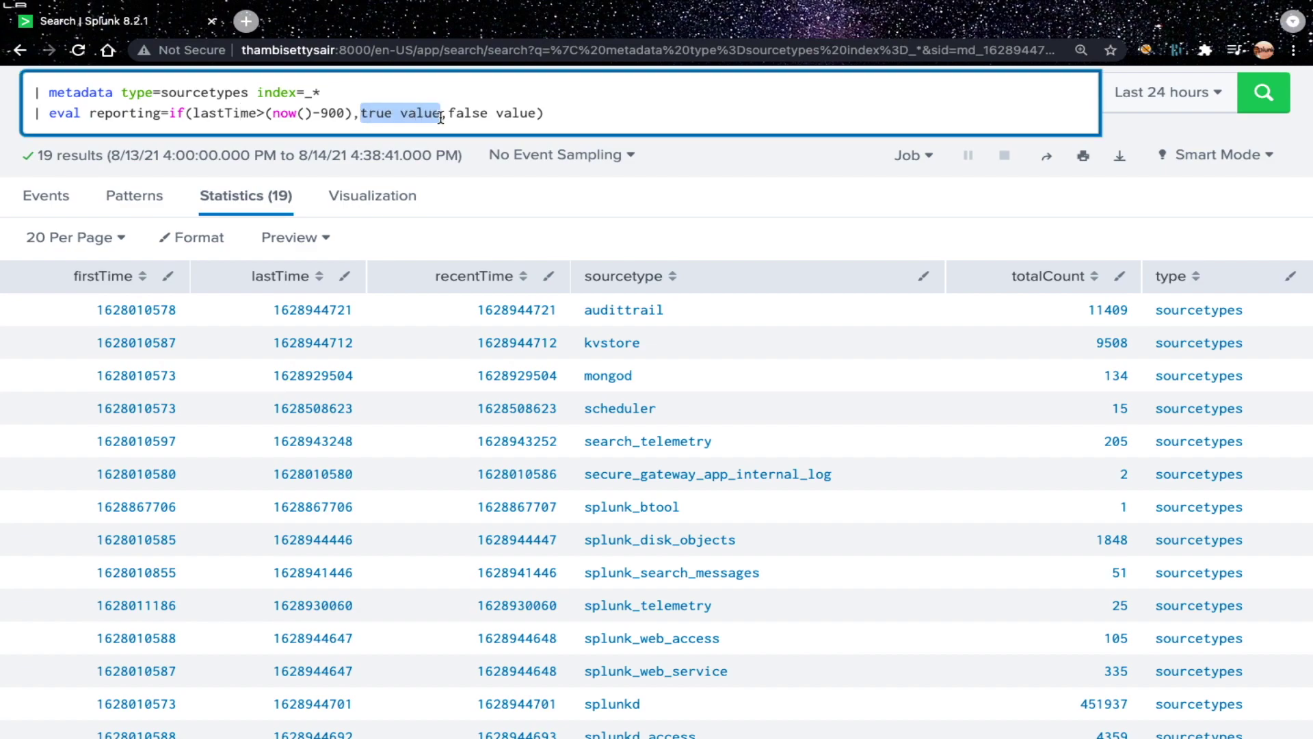
key("BackSpace")
type("\"yes")
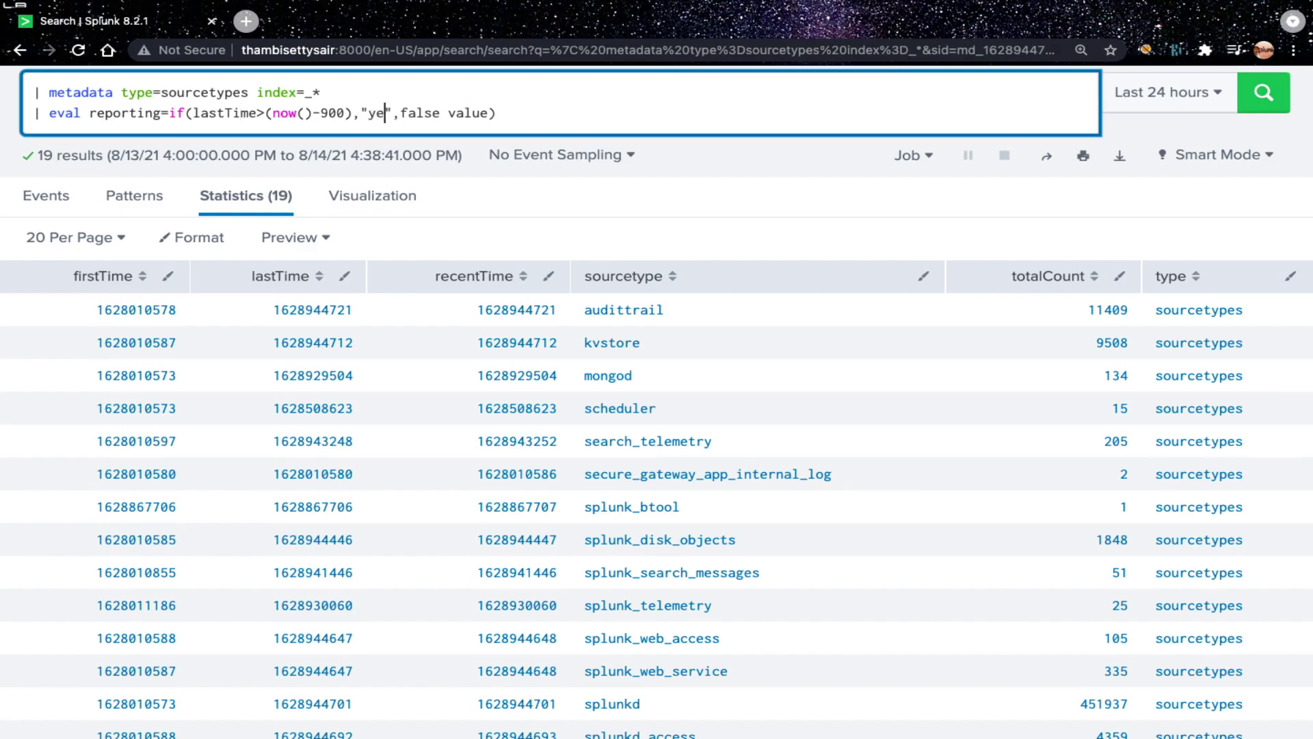
left_click_drag(409, 113, 497, 113)
key("BackSpace")
type("\",\"")
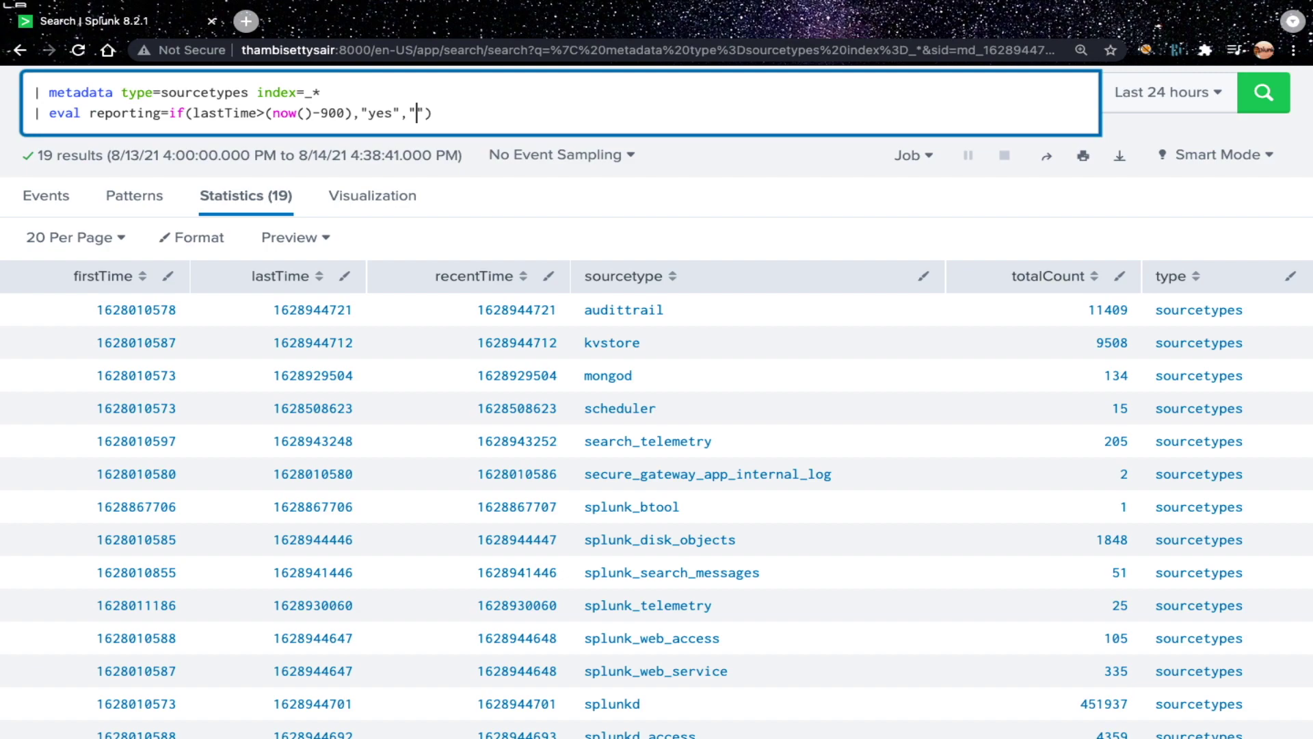
type("no")
left_click(191, 112)
Run the search and sort the reporting column descending so "yes" rows come first.
key("Return")
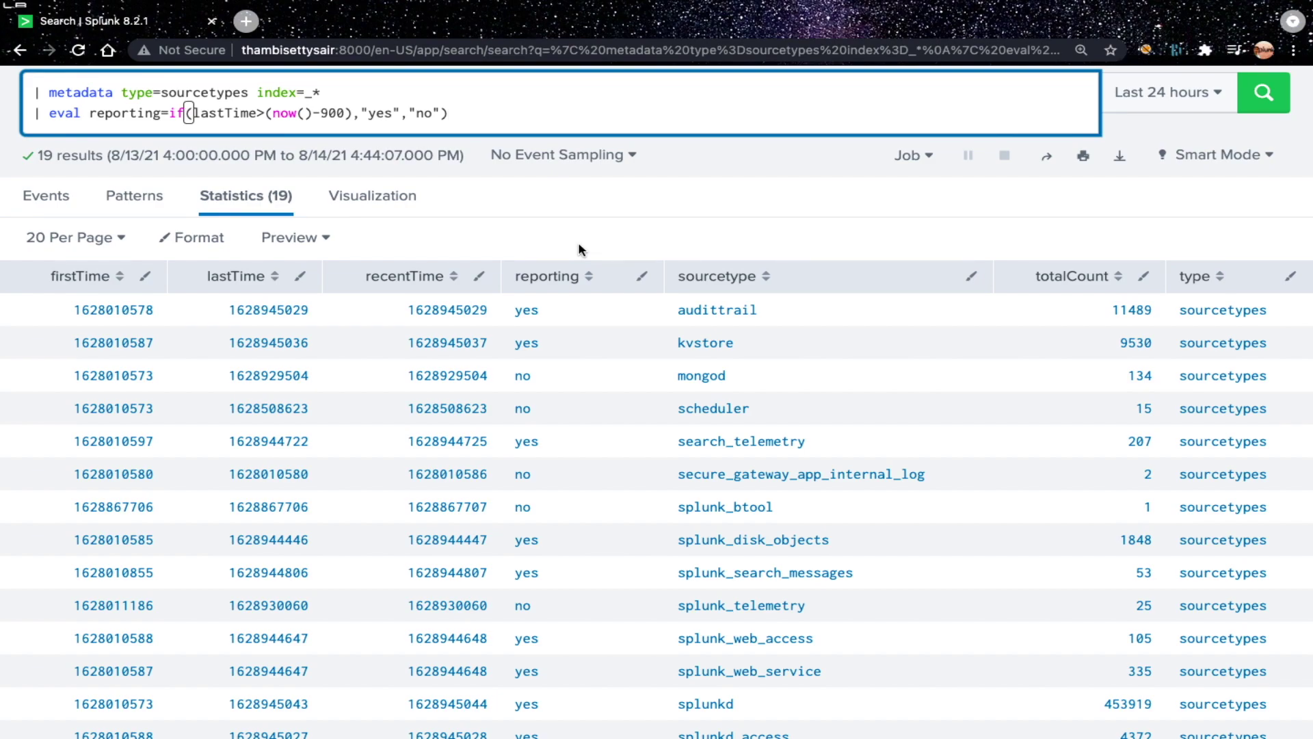
left_click(608, 289)
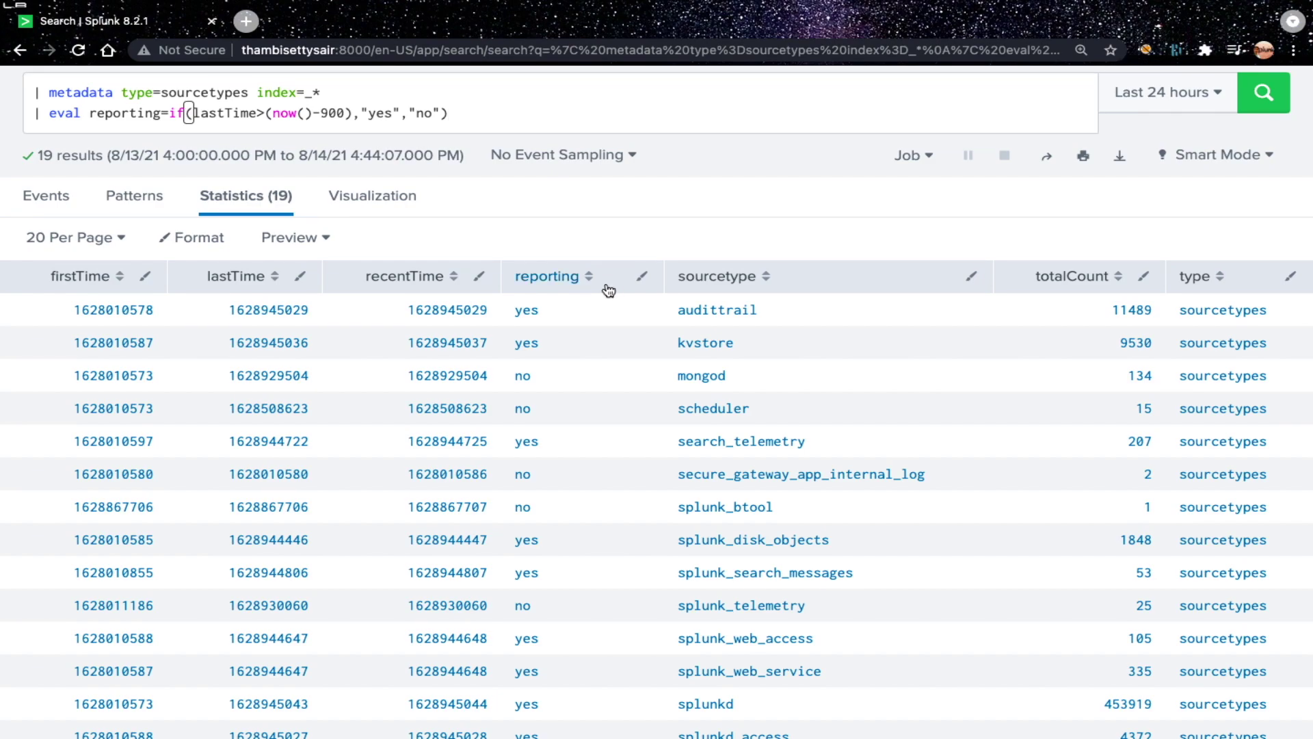
left_click(608, 290)
left_click(617, 286)
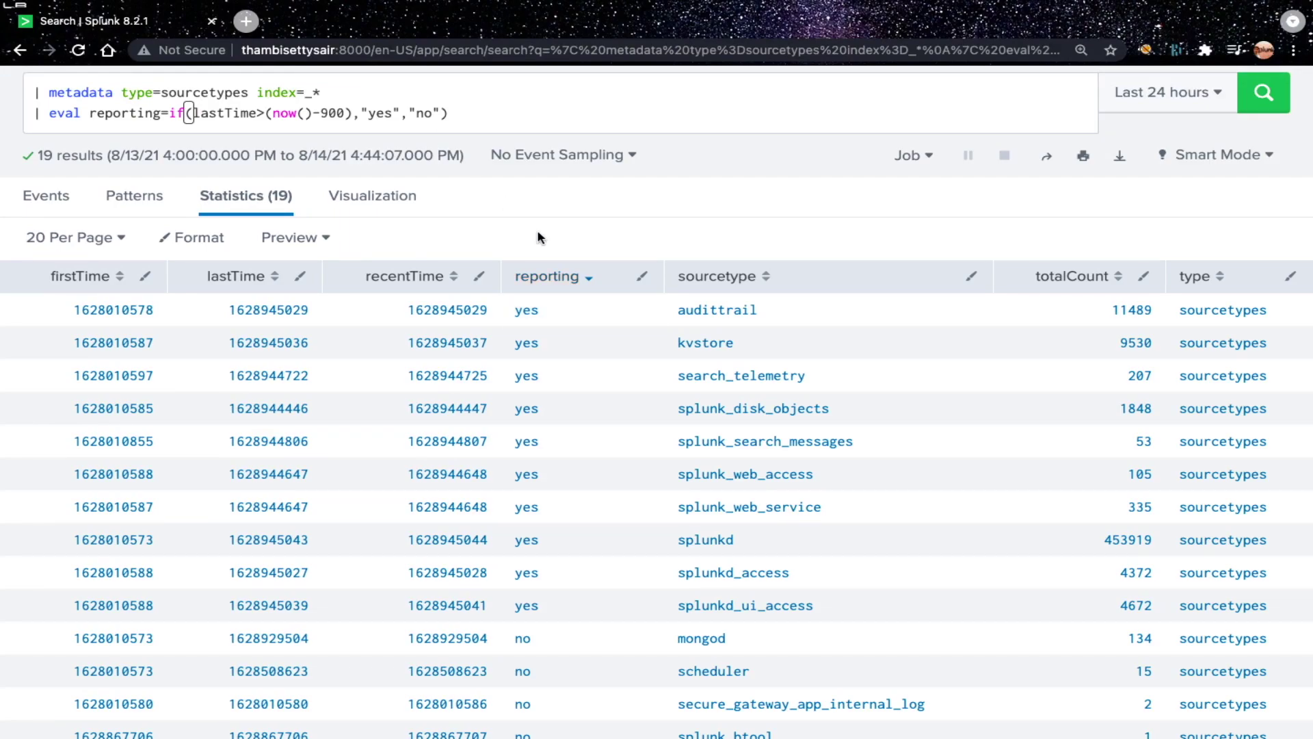
left_click(478, 118)
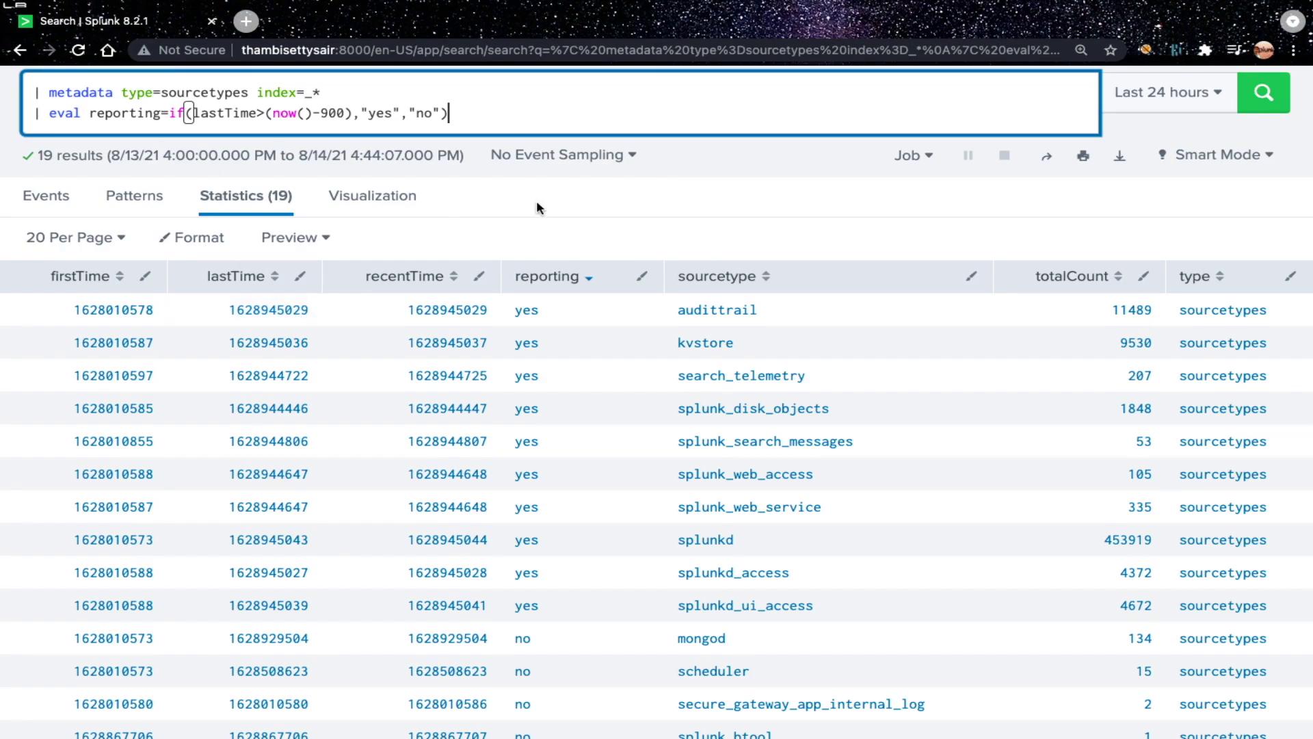
key("shift+Return")
Add a '| convert ctime(lastTime)' line and rerun the search.
type("| ")
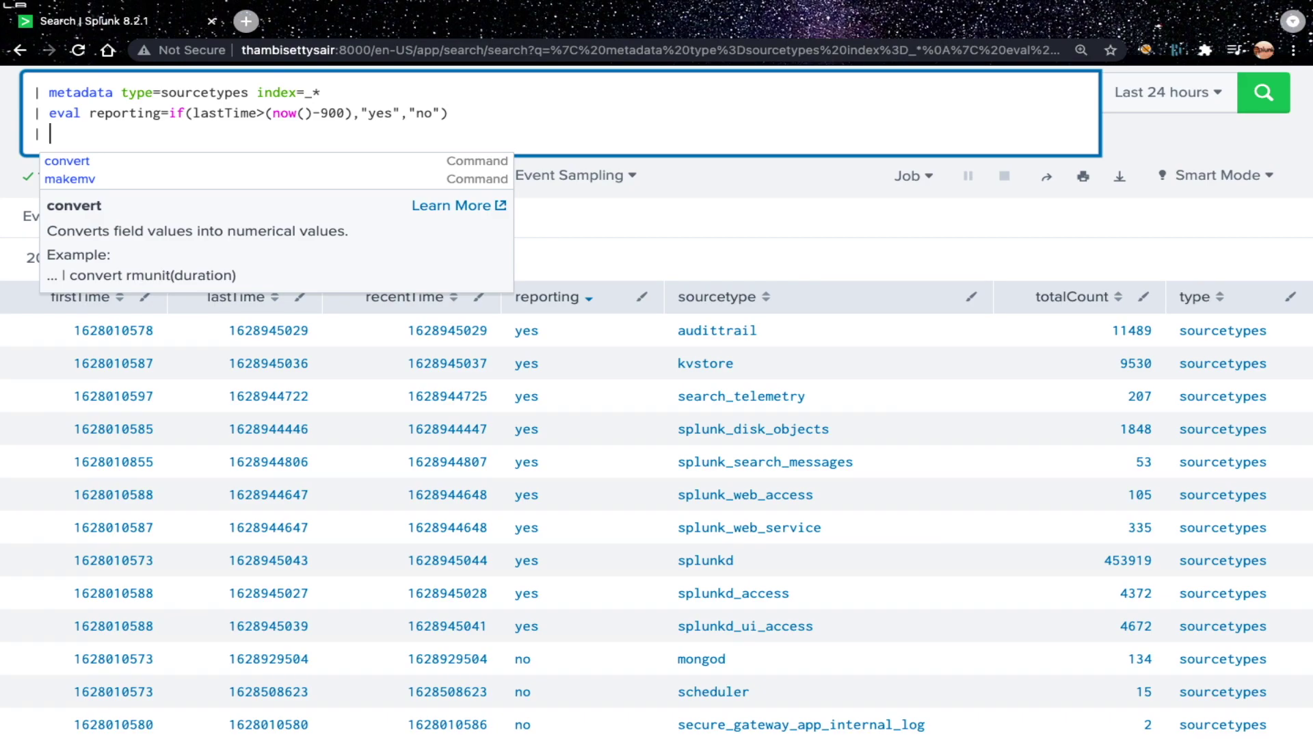
type("convert")
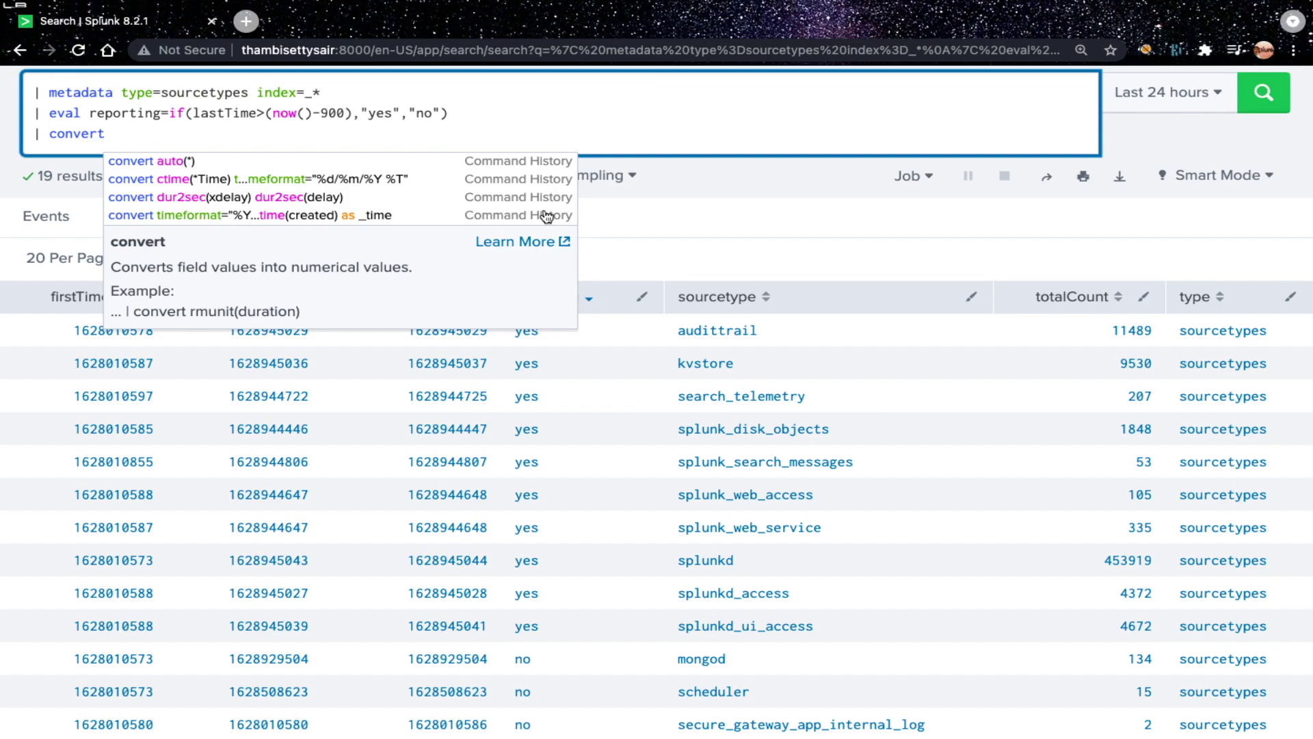
type("ctime(")
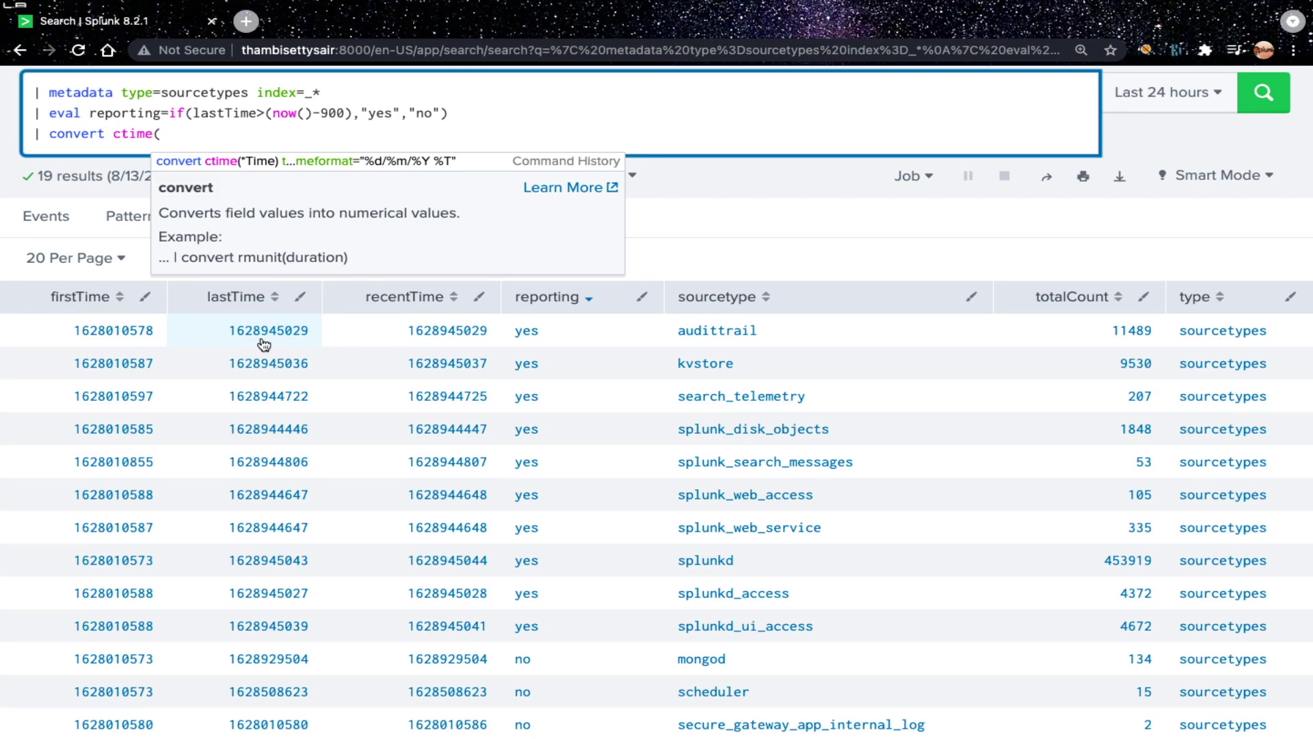
type("last")
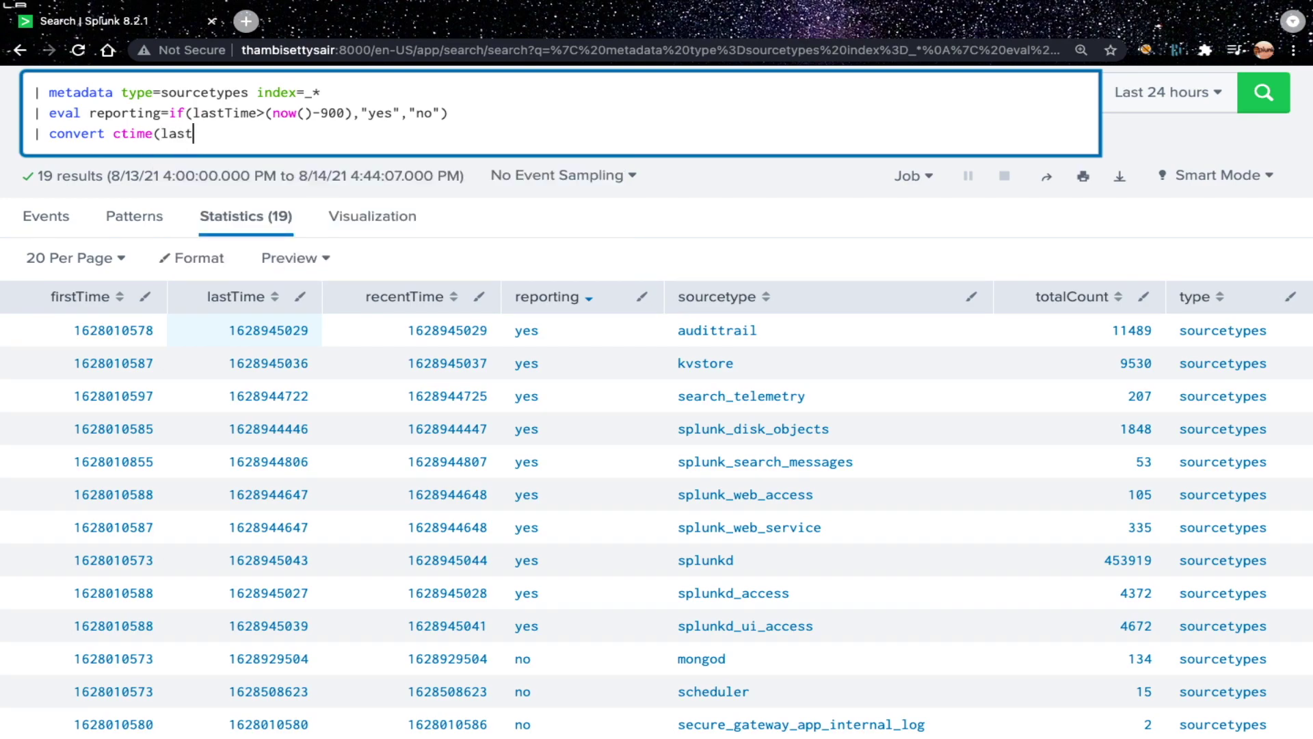
type("Time)")
key("Return")
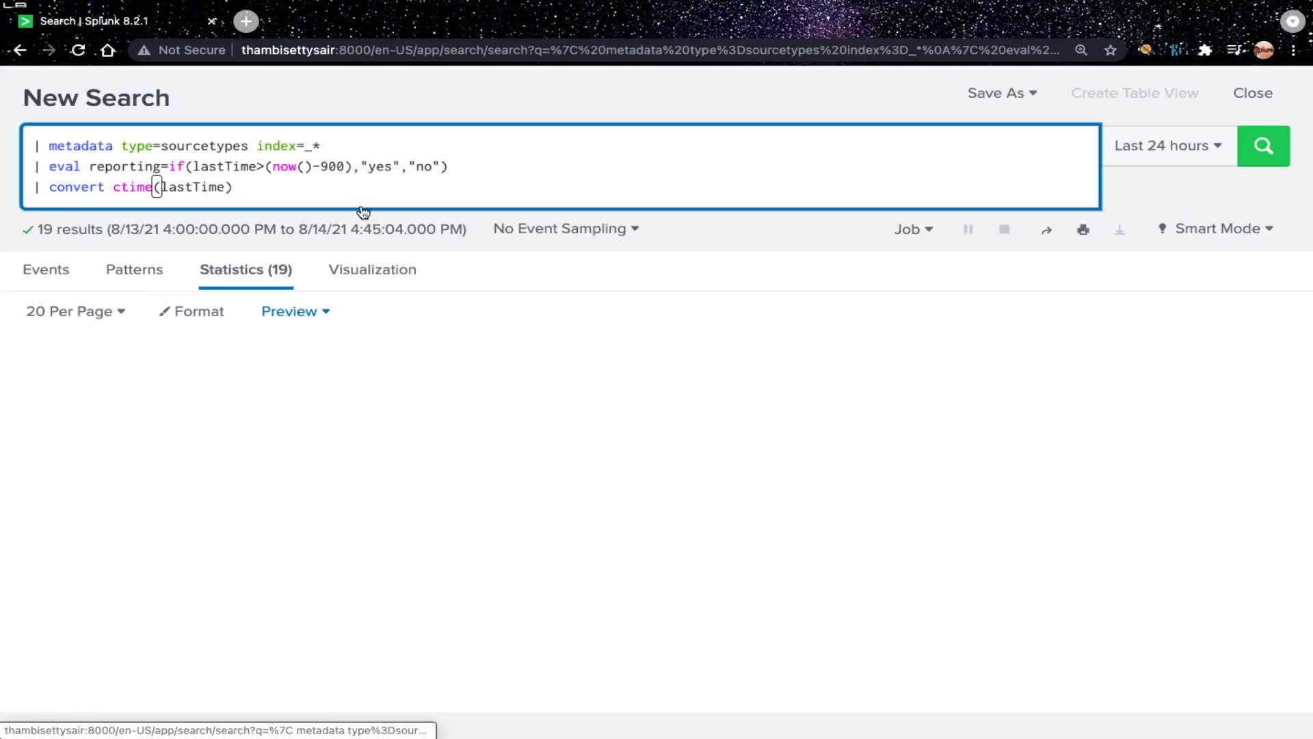
Check that lastTime now shows readable dates like 08/14/2021 16:44:39.
scroll(362, 212, "down", 1)
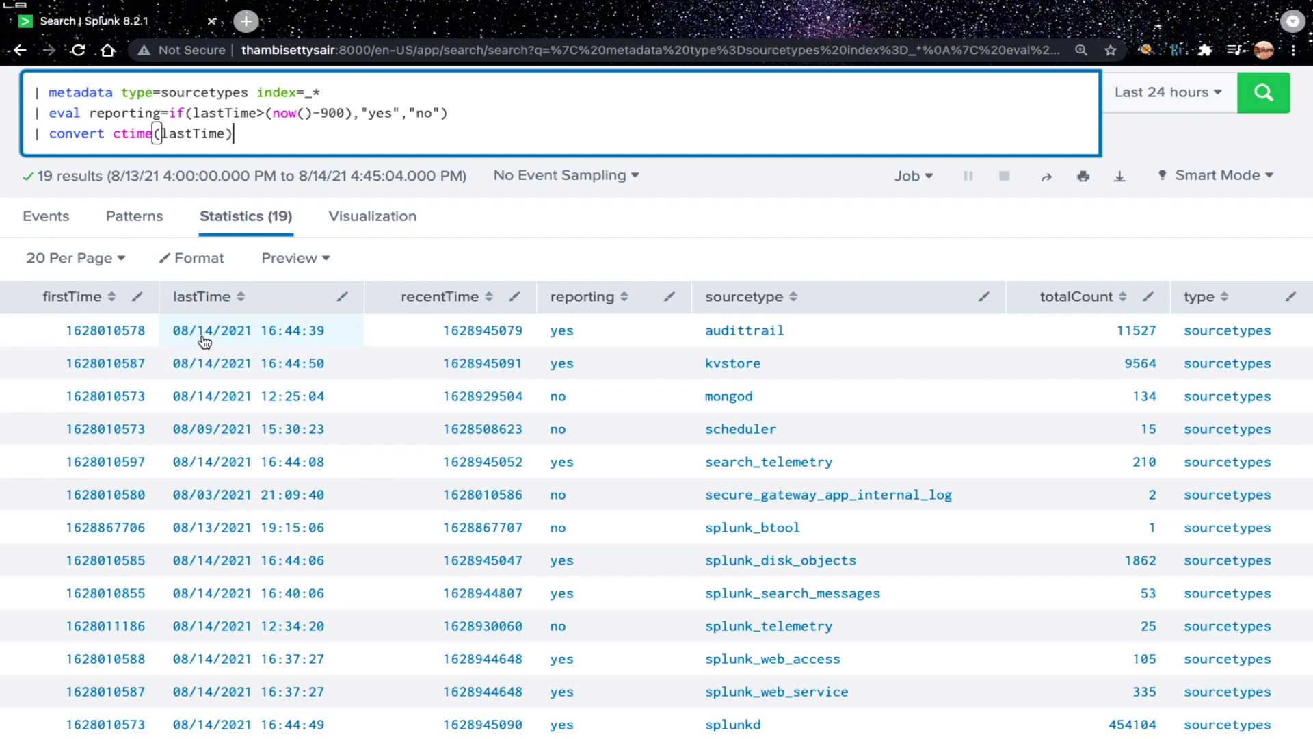
scroll(209, 342, "down", 1)
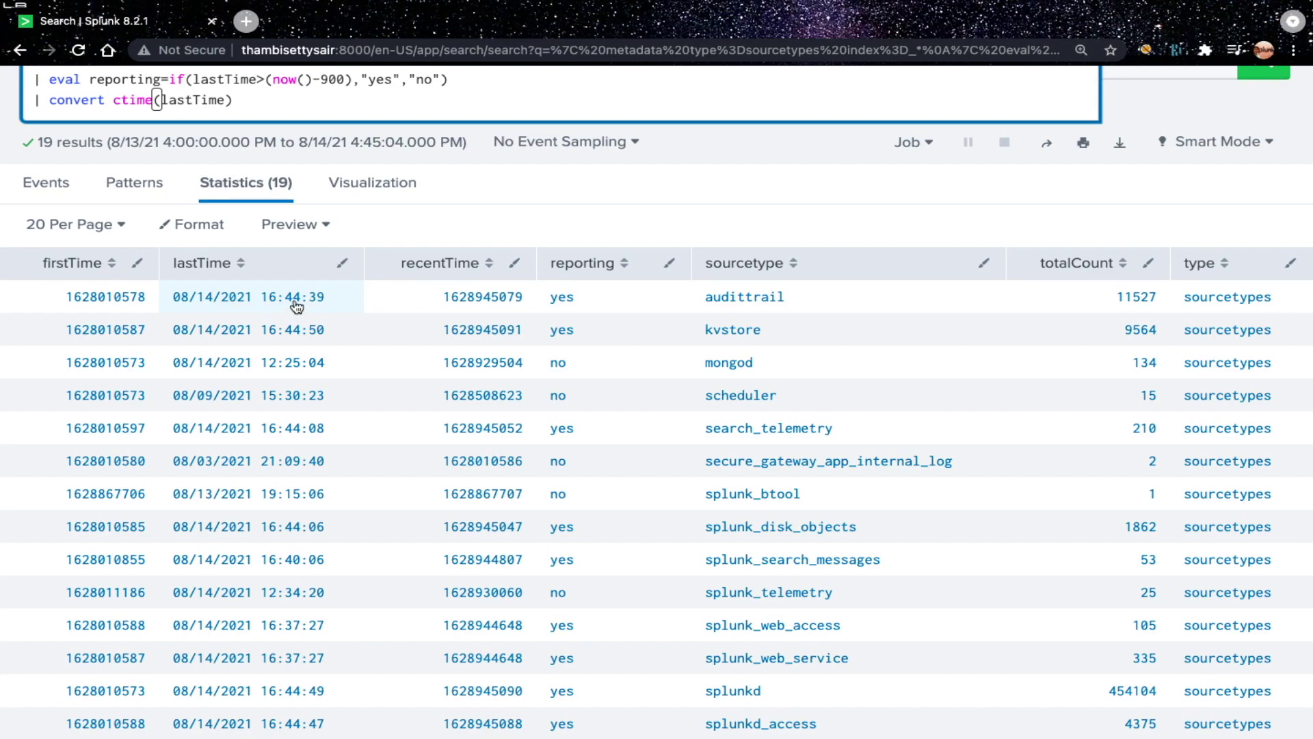
scroll(307, 301, "up", 2)
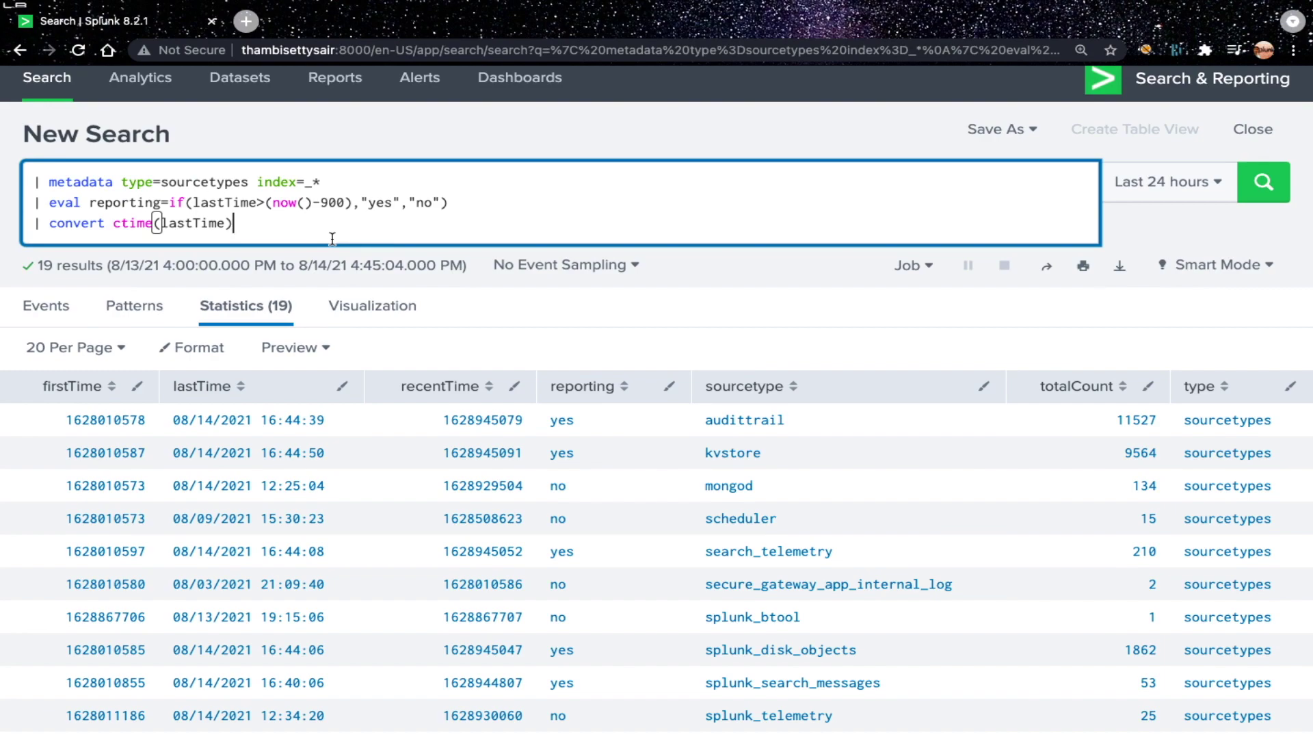
type("timef")
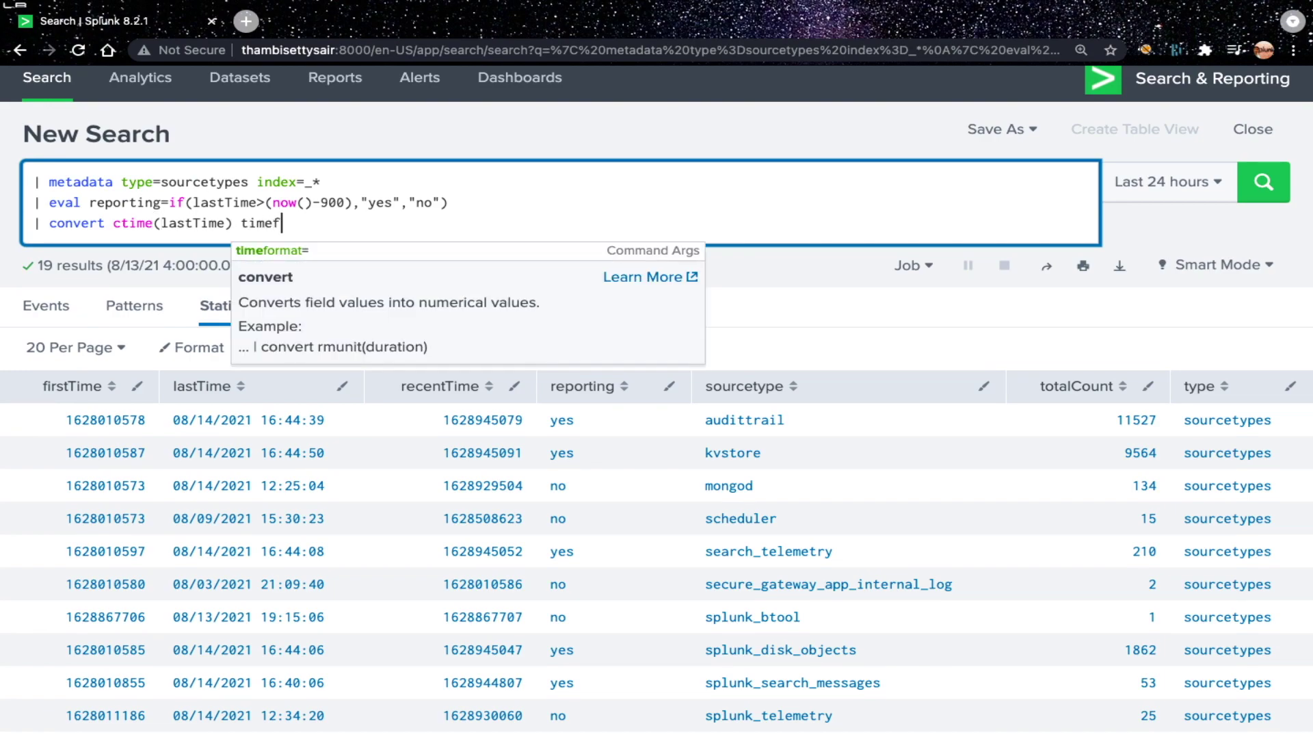
Add timeformat="%d/%m/%Y %T" to the convert line and rerun for day-first dates.
key("Tab")
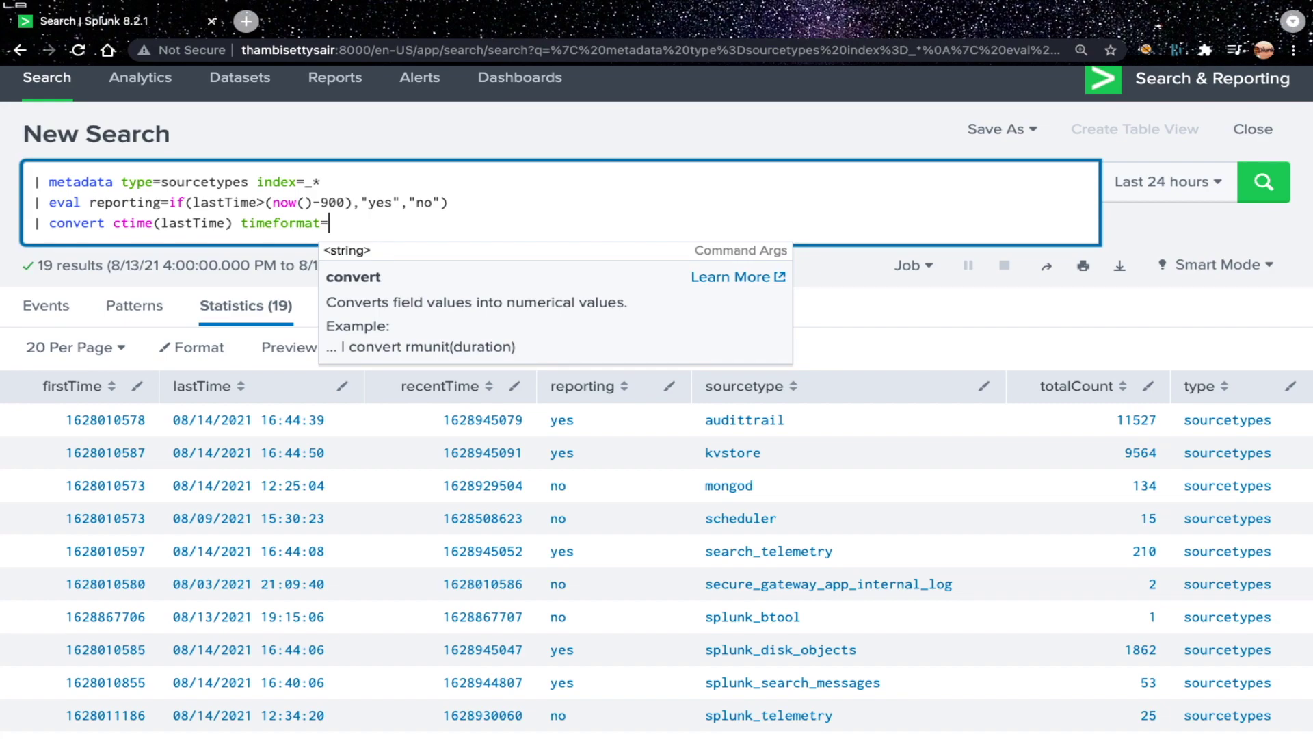
type("\"%")
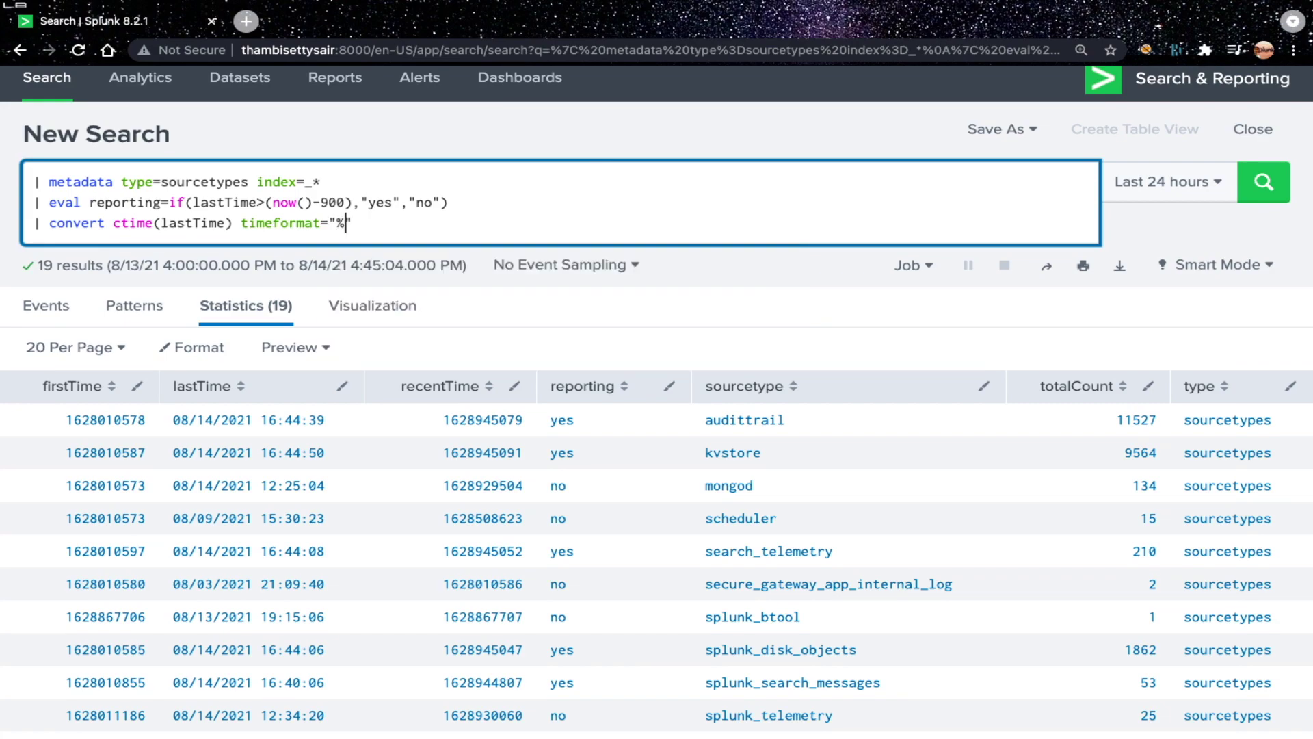
type("d/%m/%Y %T")
key("Return")
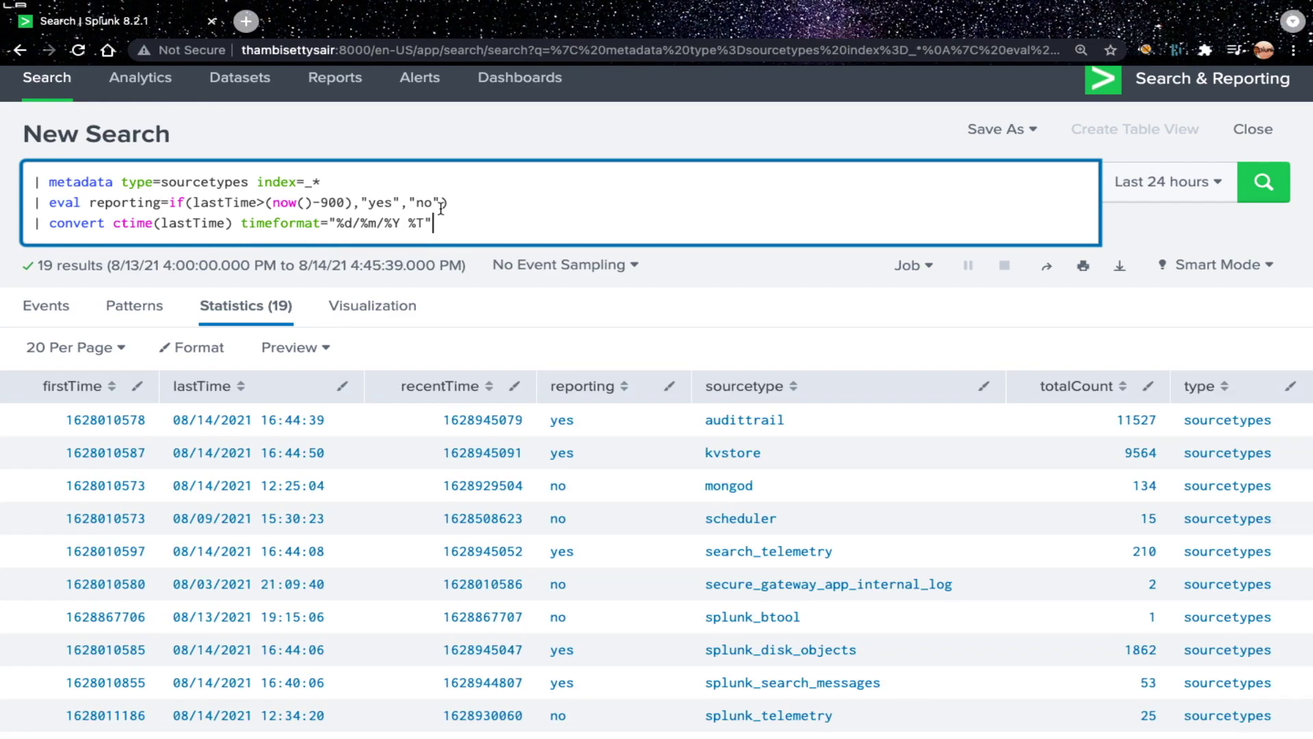
scroll(574, 287, "down", 1)
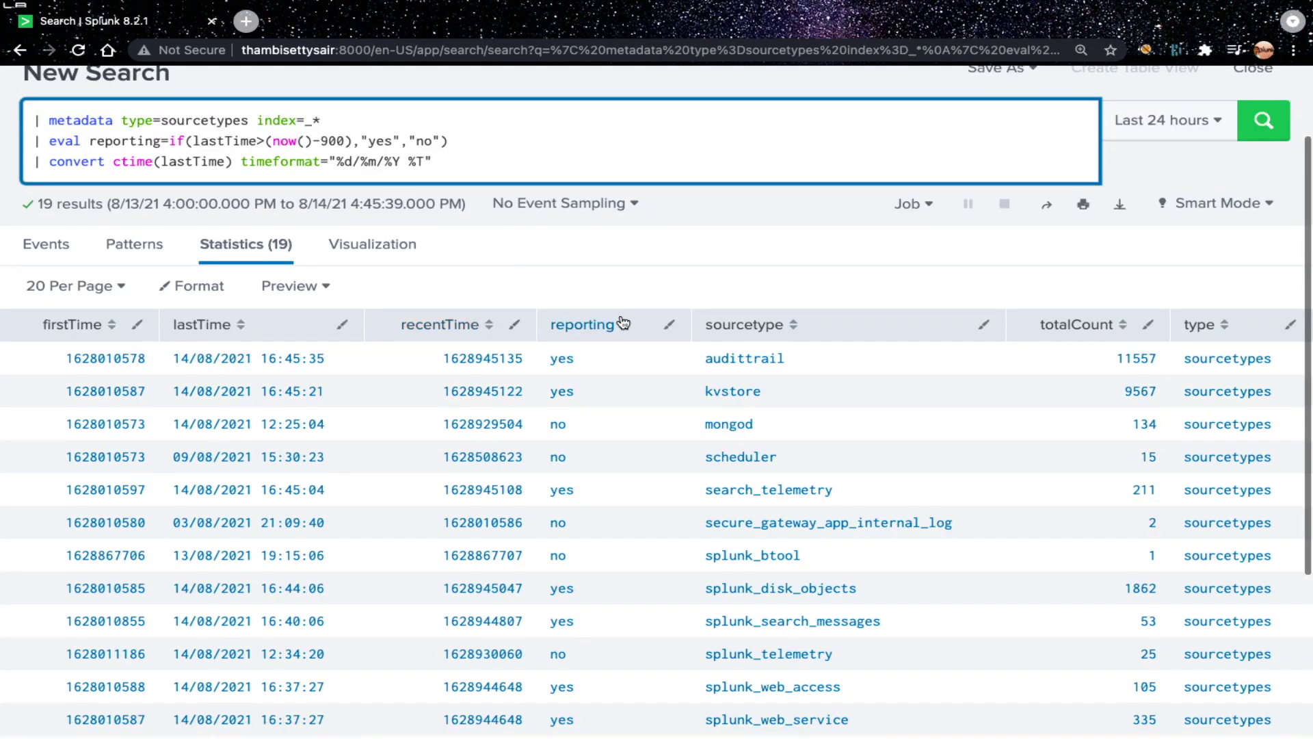
Sort reporting descending and review the 19 sourcetypes with day-first lastTime dates.
left_click(646, 336)
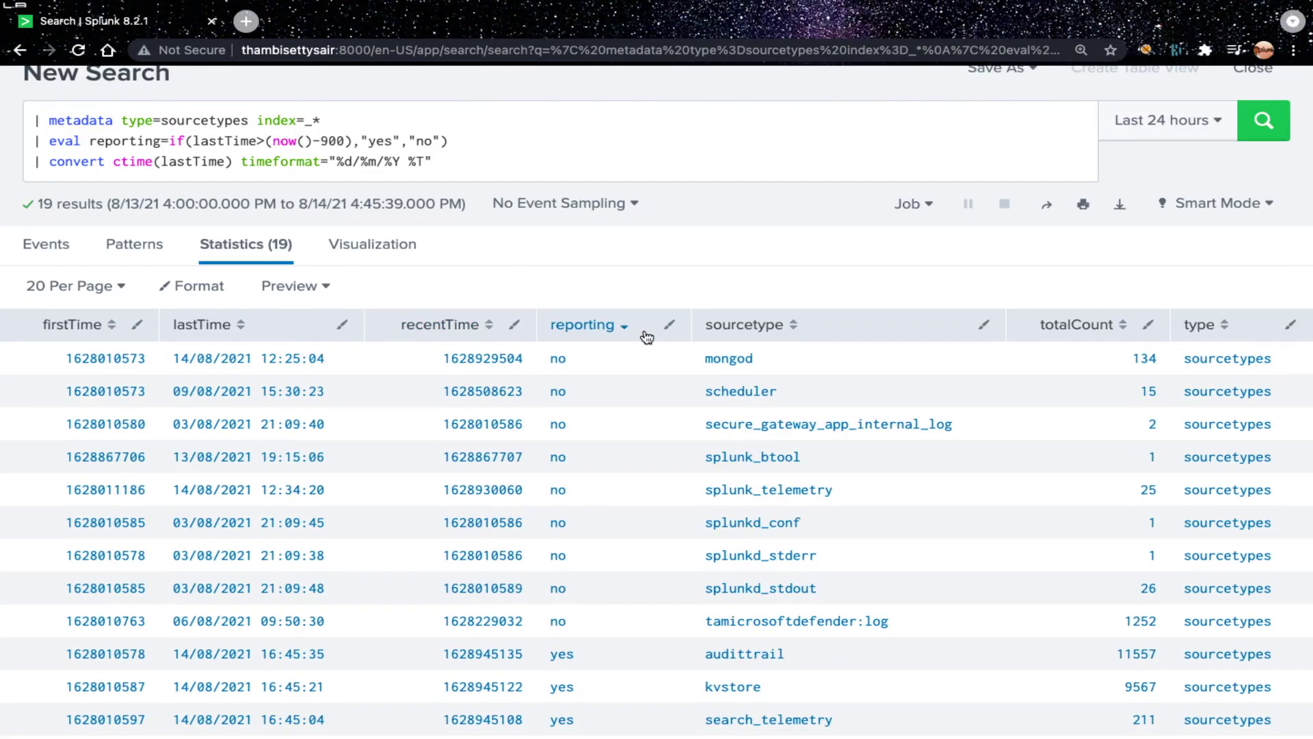
left_click(646, 336)
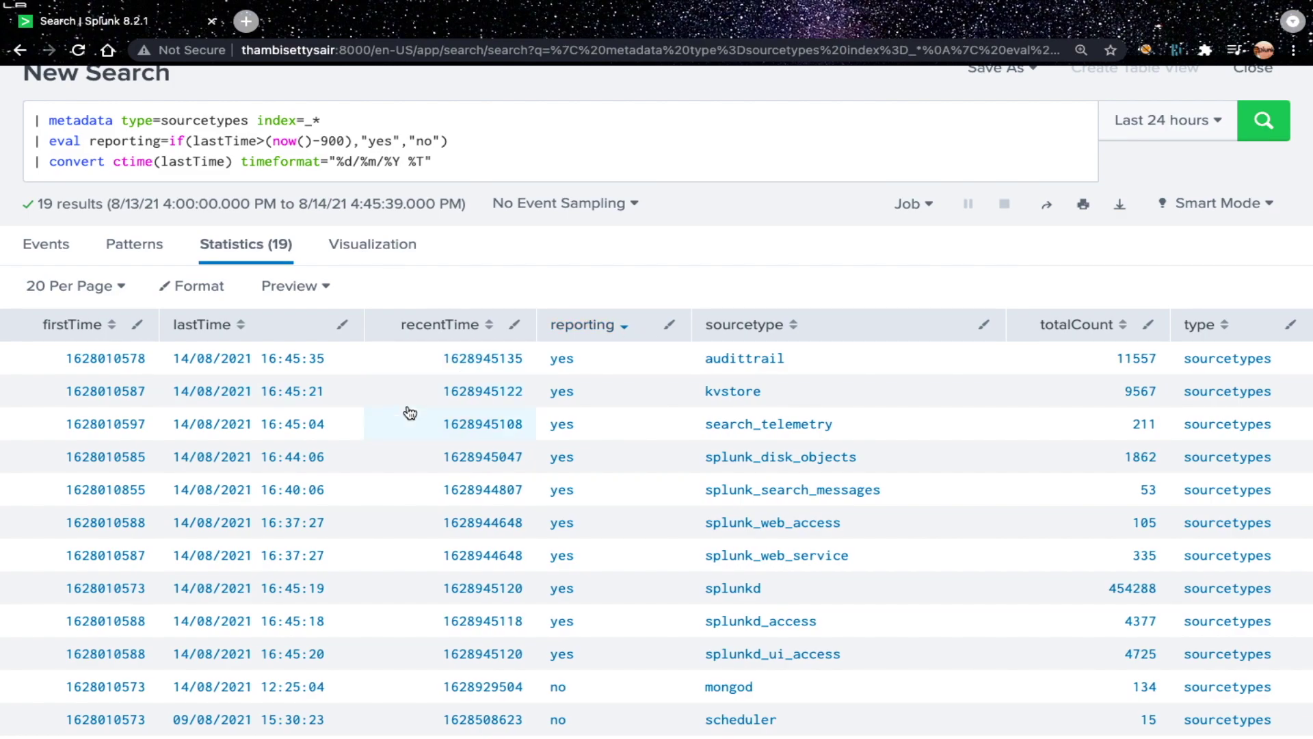
mouse_move(1196, 4)
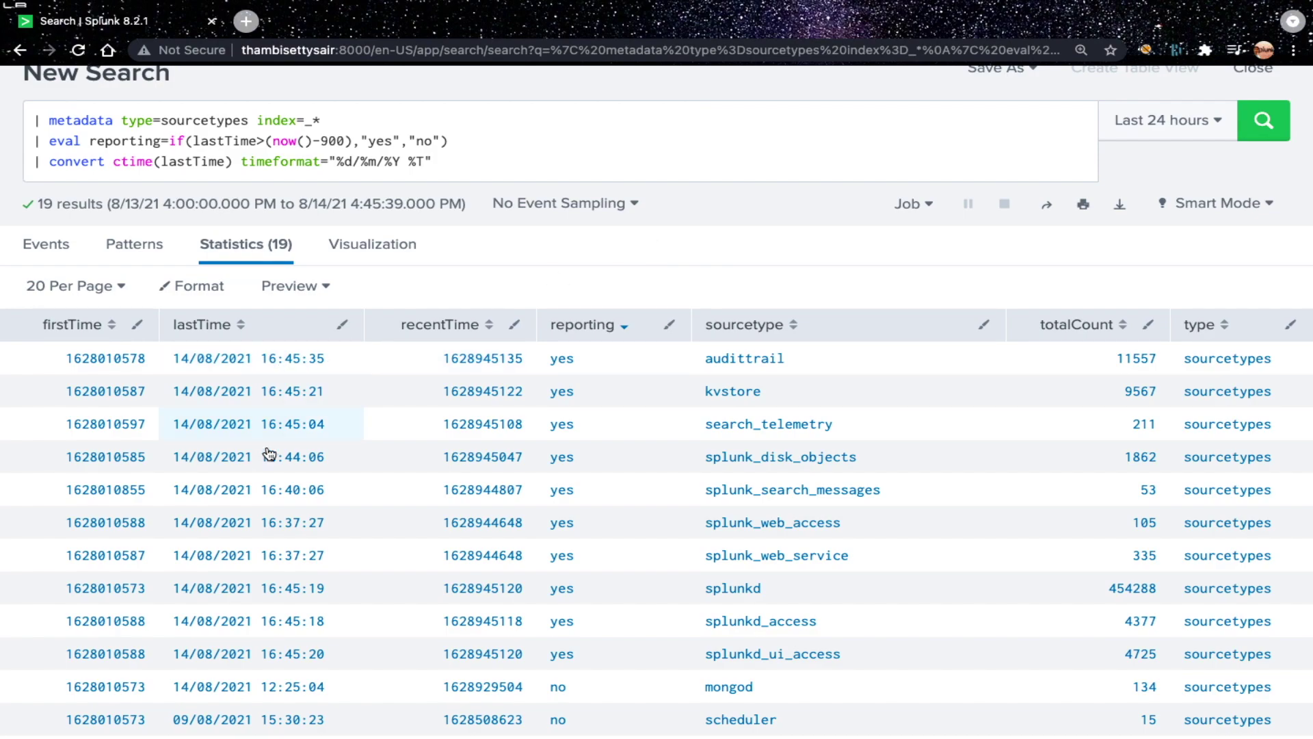
scroll(294, 581, "down", 2)
scroll(296, 588, "down", 1)
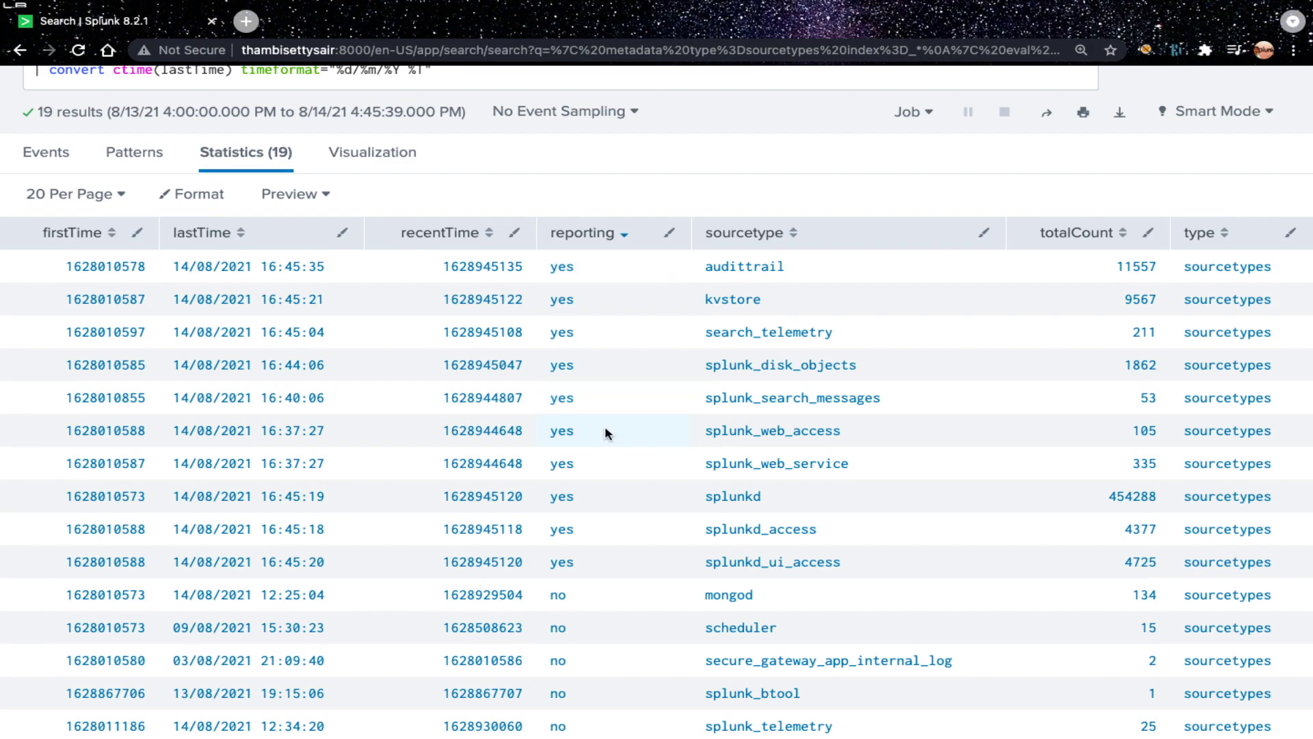
scroll(526, 597, "up", 3)
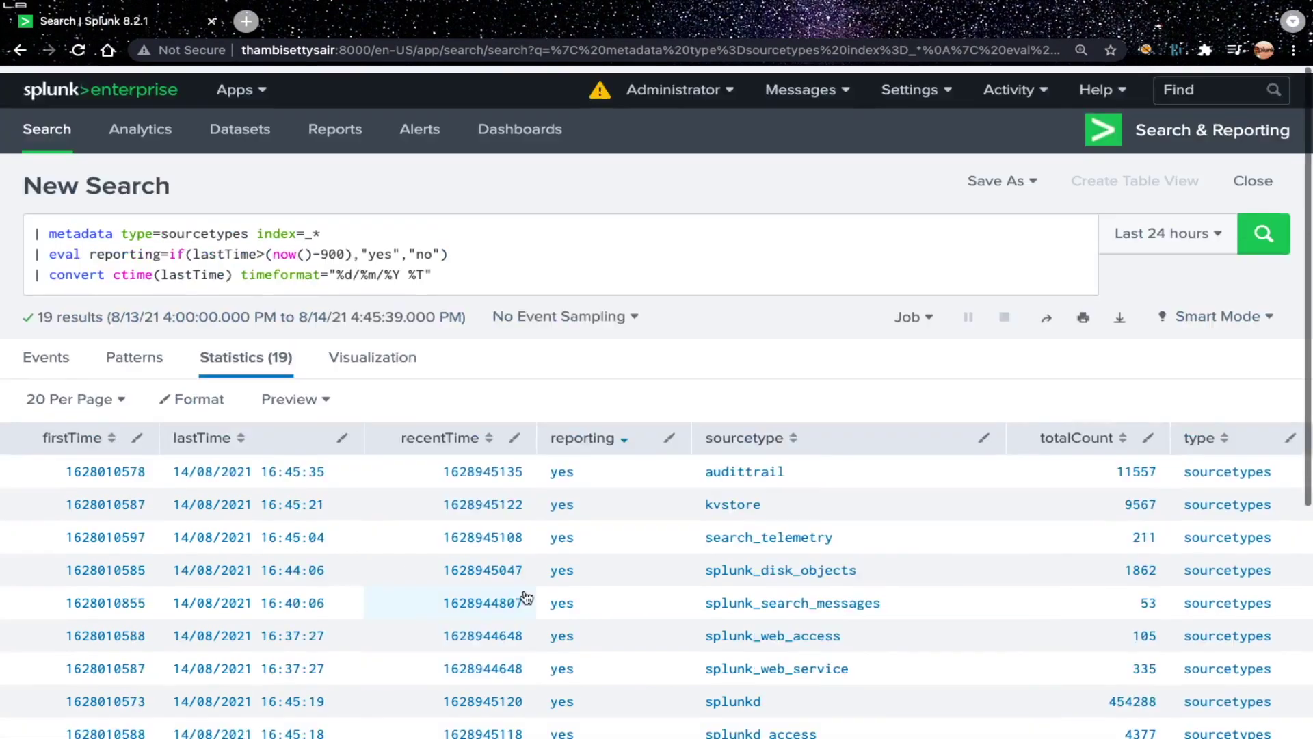
Append '| fields sourcetype,reporting' on a new query line, correcting 'field' to 'fields', and rerun the search.
left_click(467, 277)
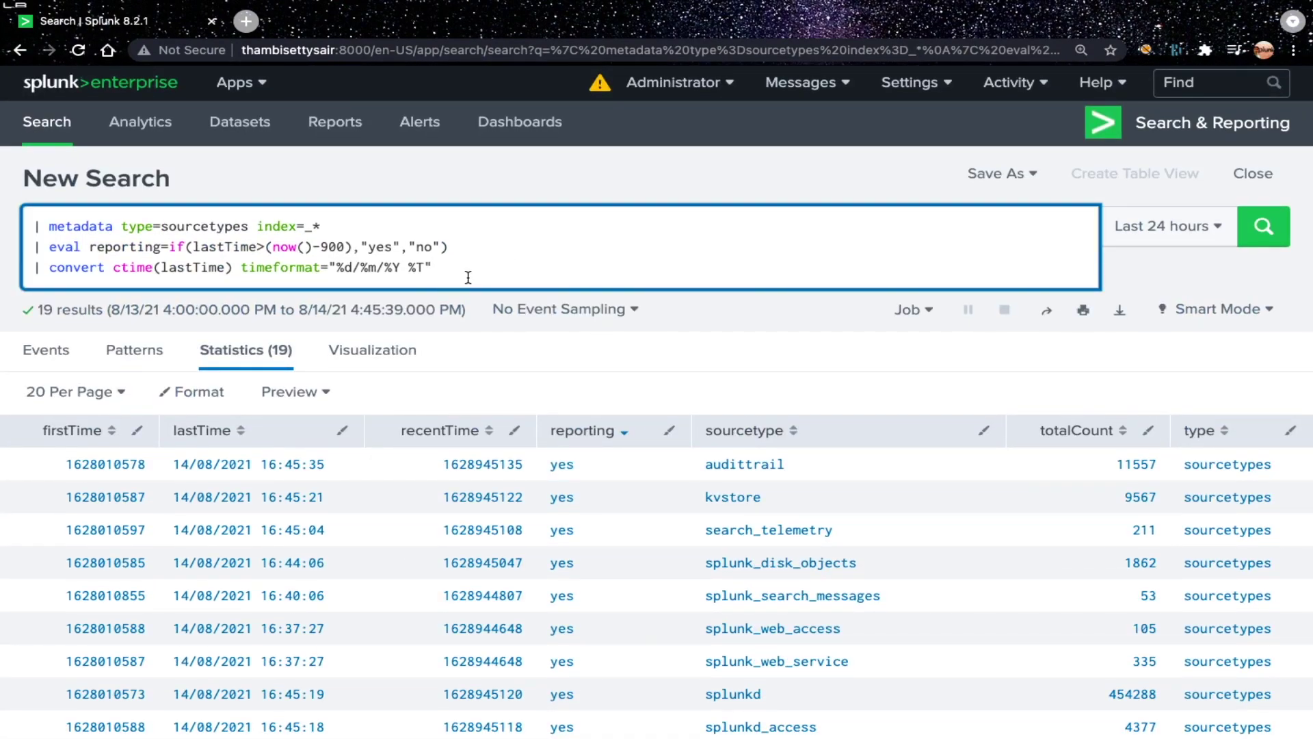
key("shift+Return")
type("| f")
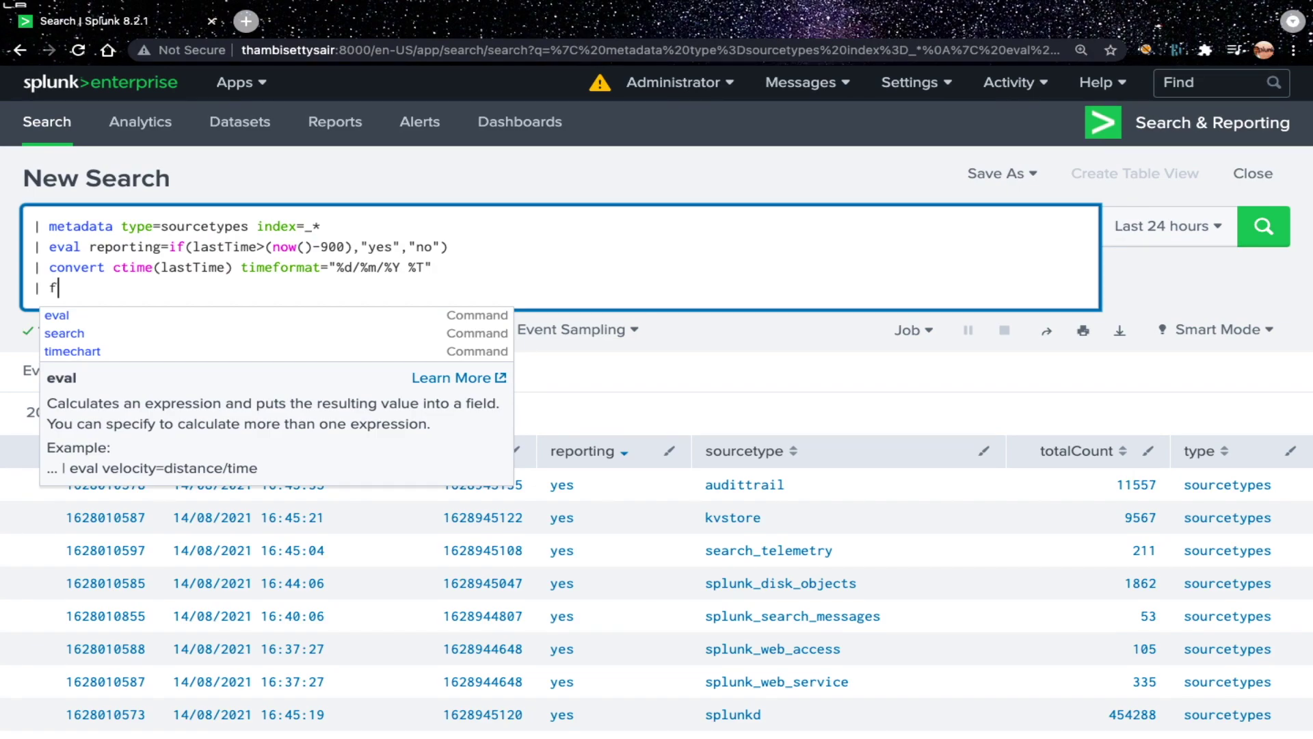
type("ield source")
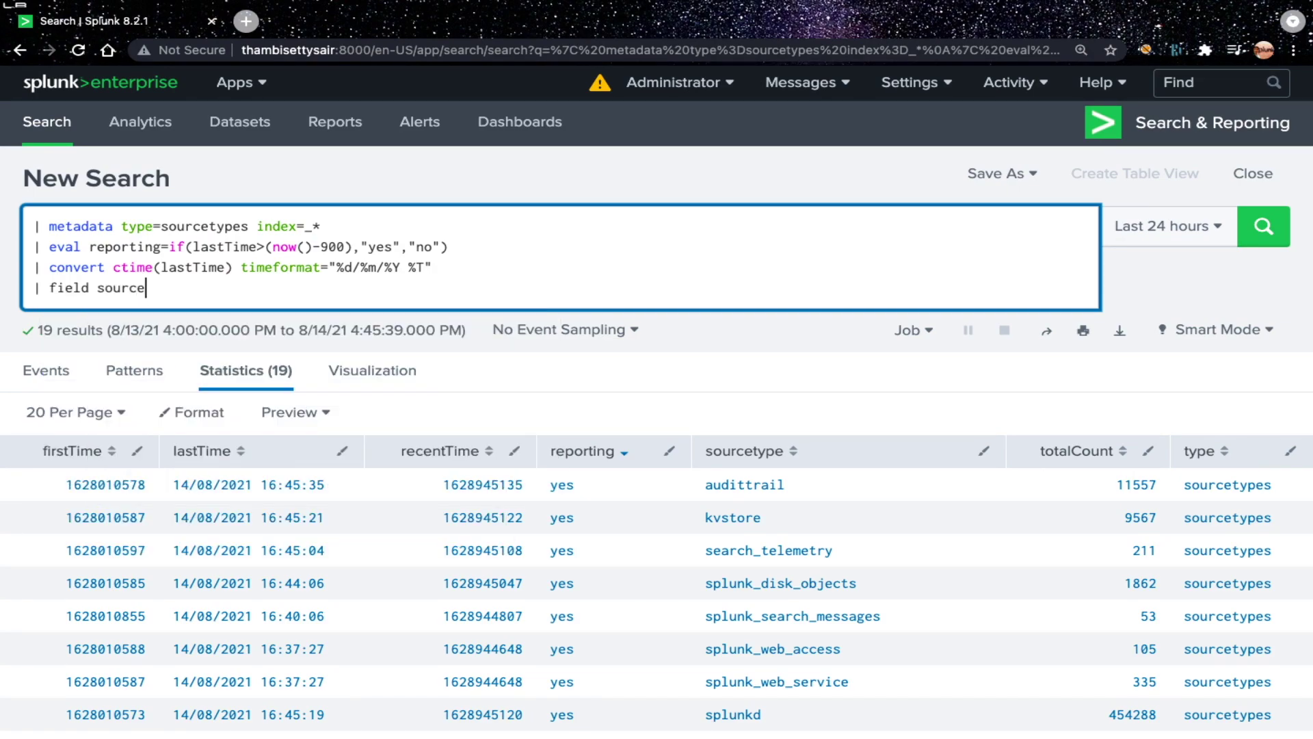
type("type,reporting")
left_click(92, 287)
type("s")
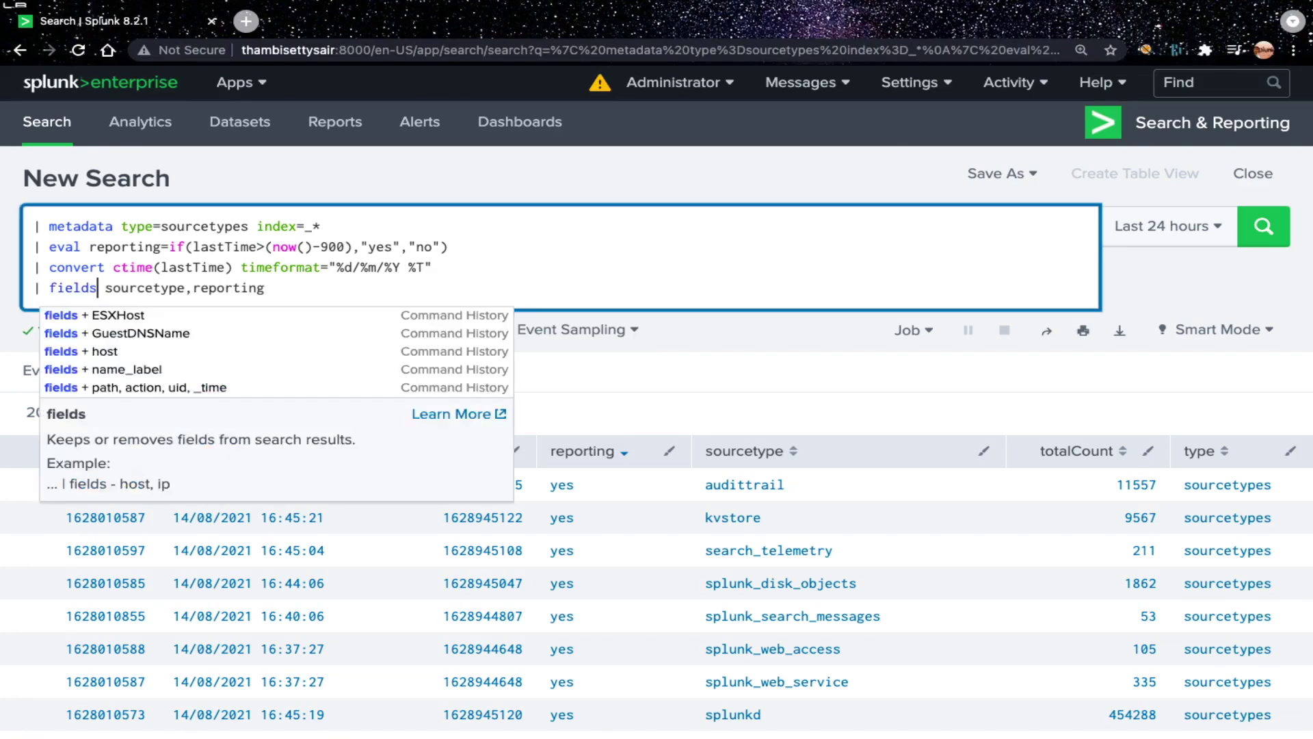
left_click(280, 294)
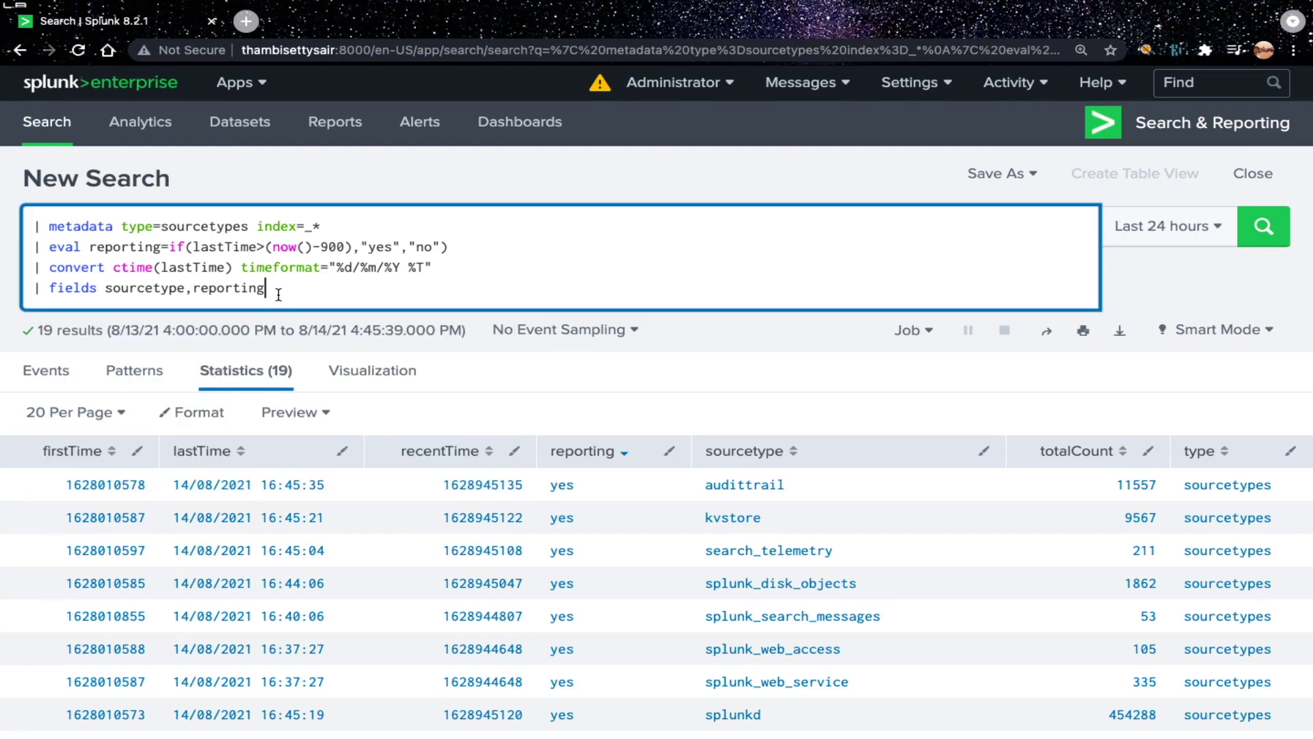
left_click(153, 289)
left_click(224, 288)
key("Return")
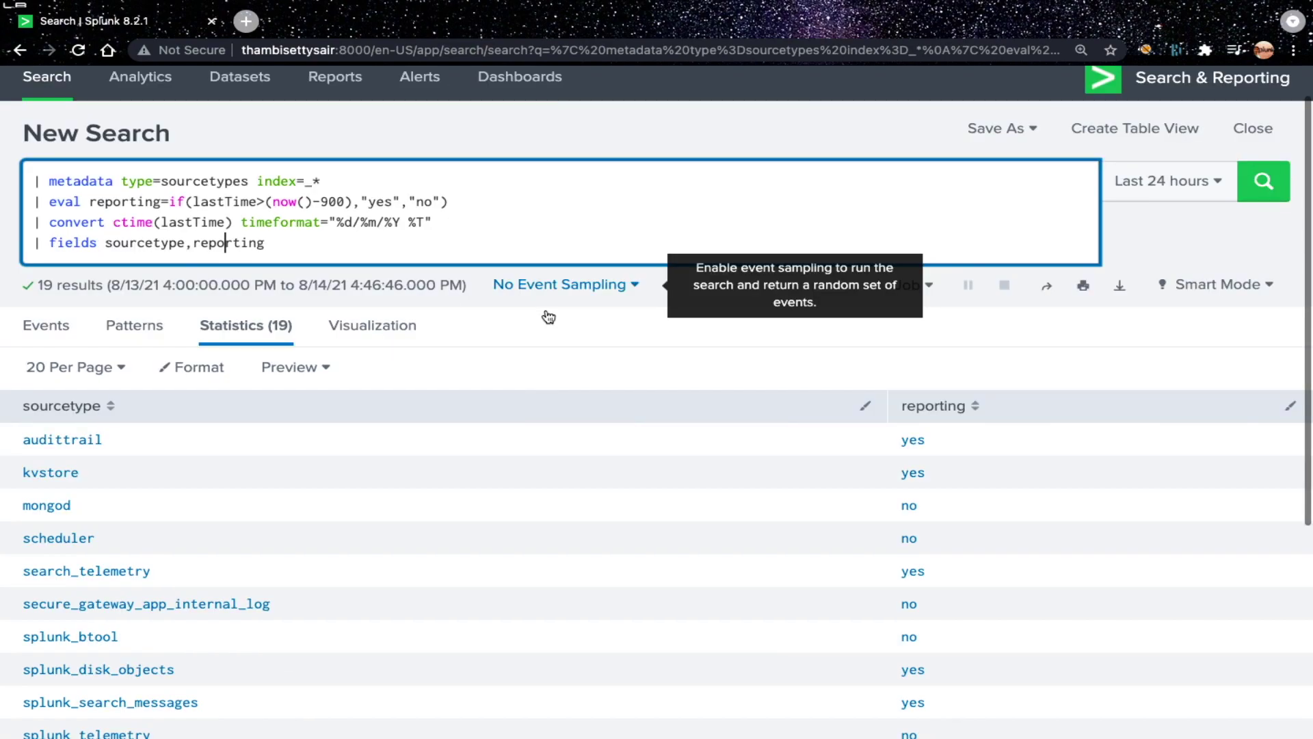
Sort the 19-row table by reporting descending so the 10 'yes' sourcetypes come first.
scroll(545, 315, "down", 3)
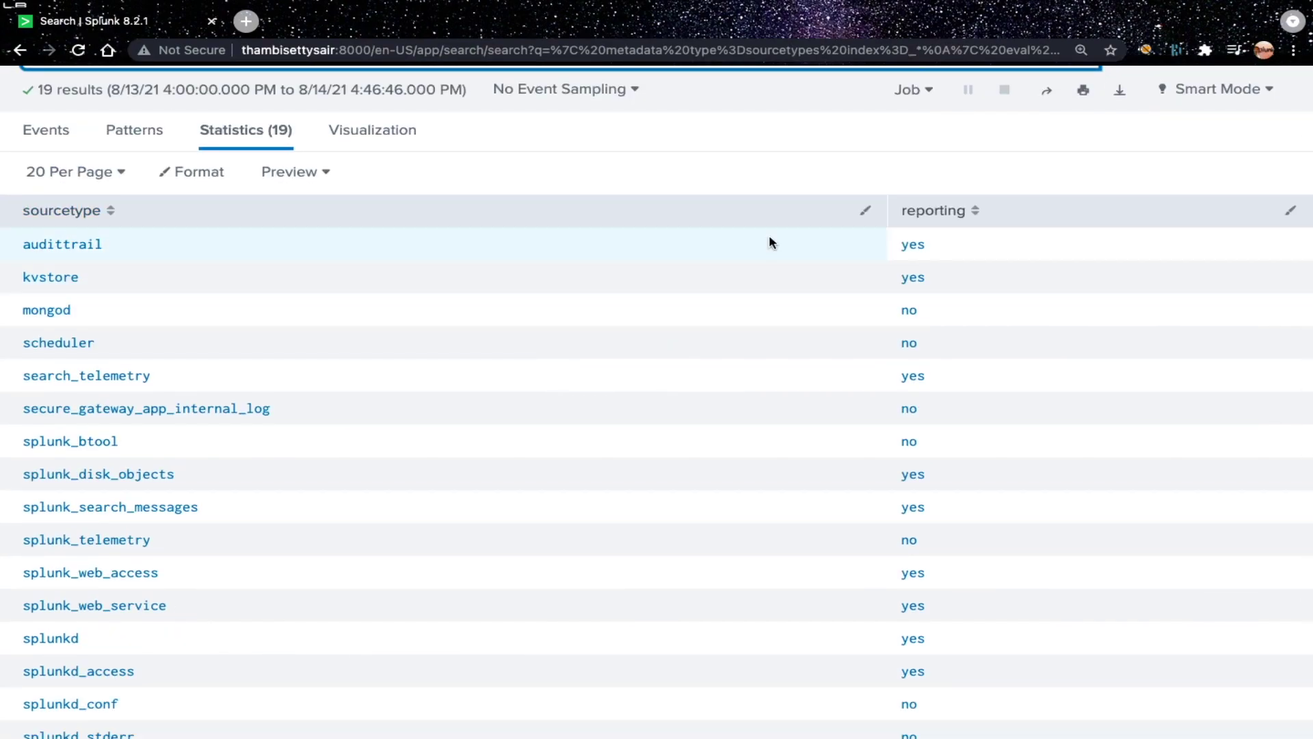
left_click(1004, 223)
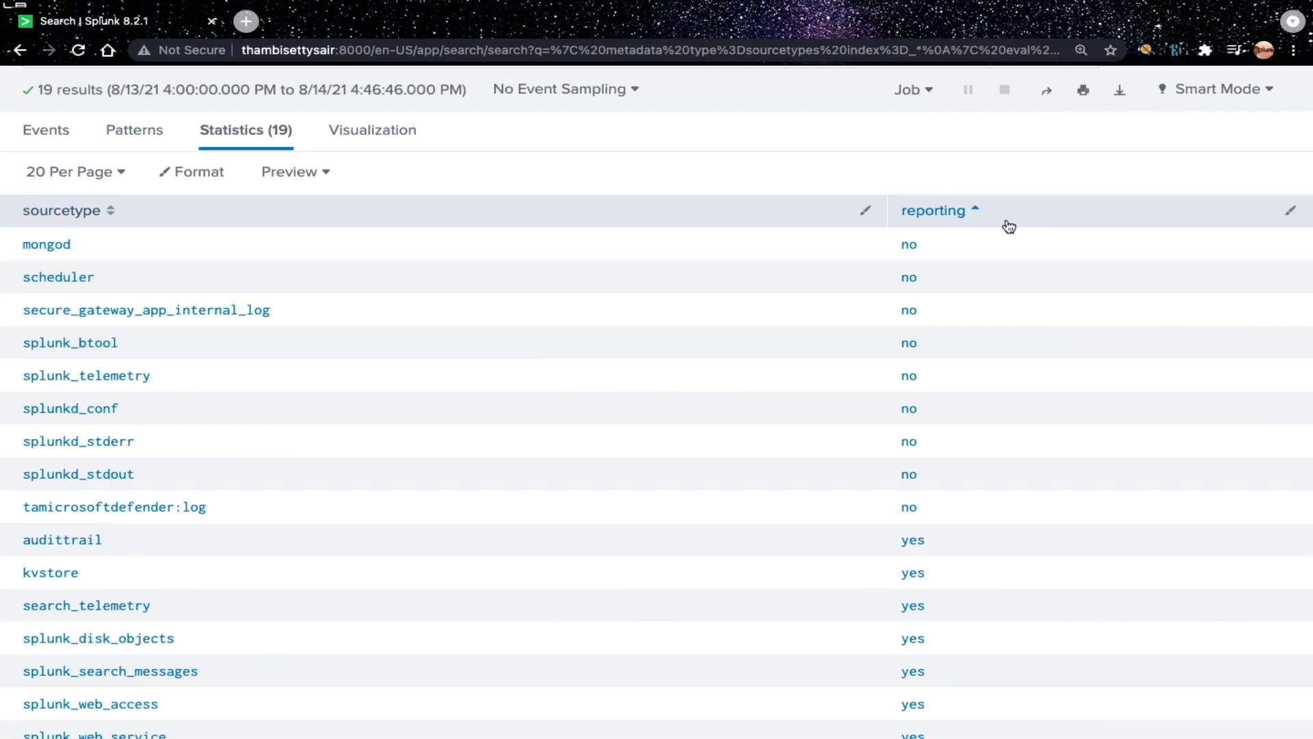
left_click(983, 223)
scroll(624, 325, "down", 1)
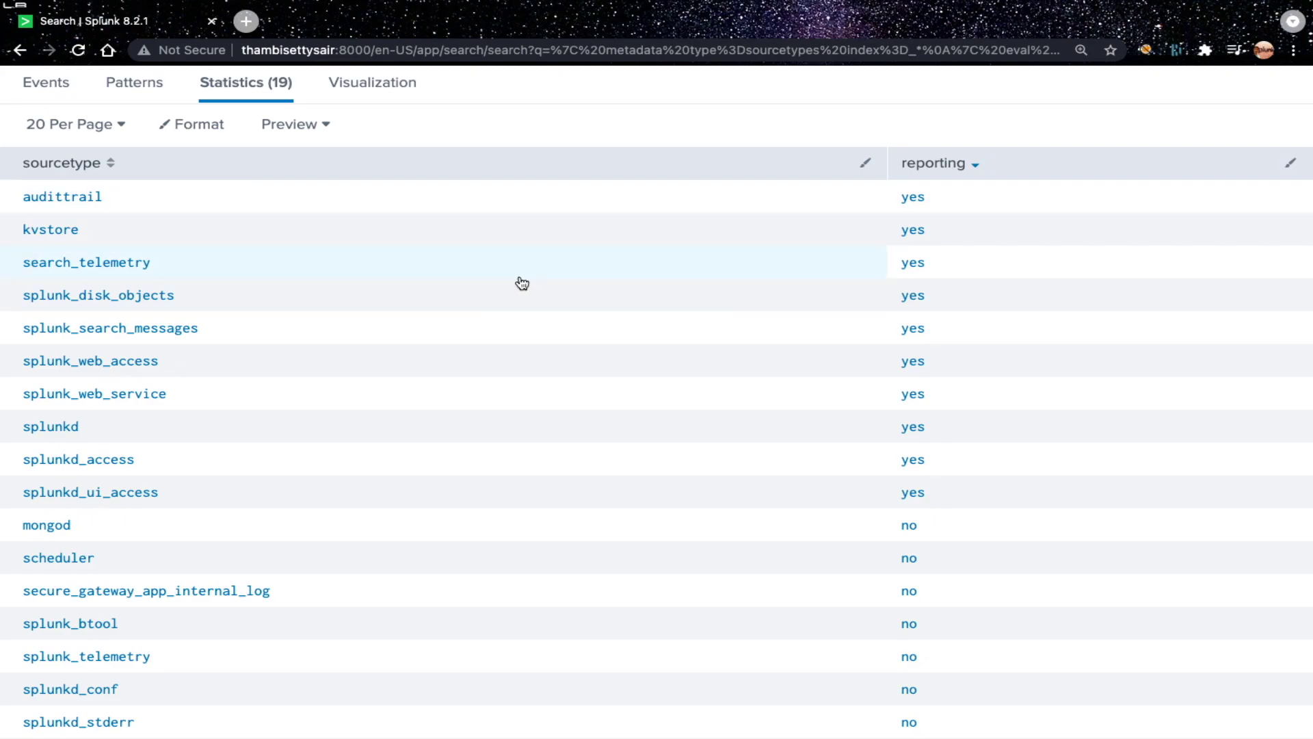
scroll(512, 404, "down", 1)
scroll(513, 405, "up", 5)
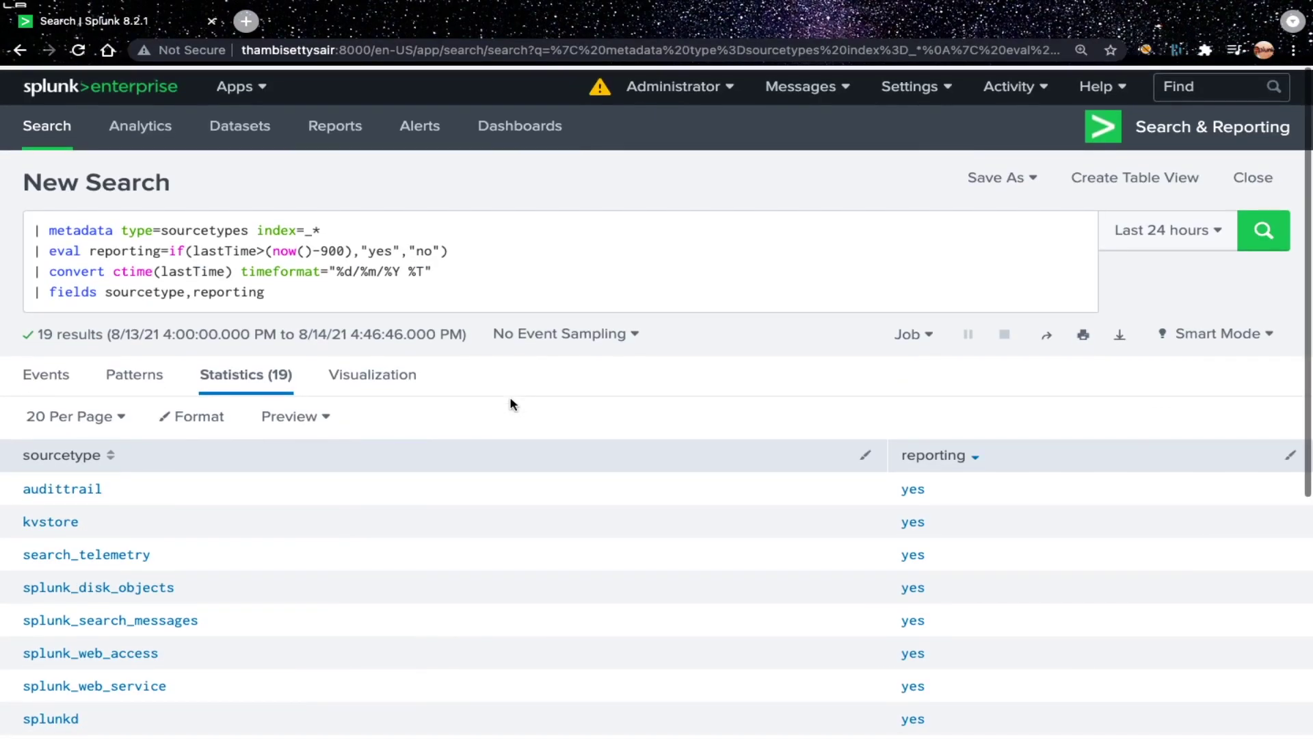
left_click(352, 297)
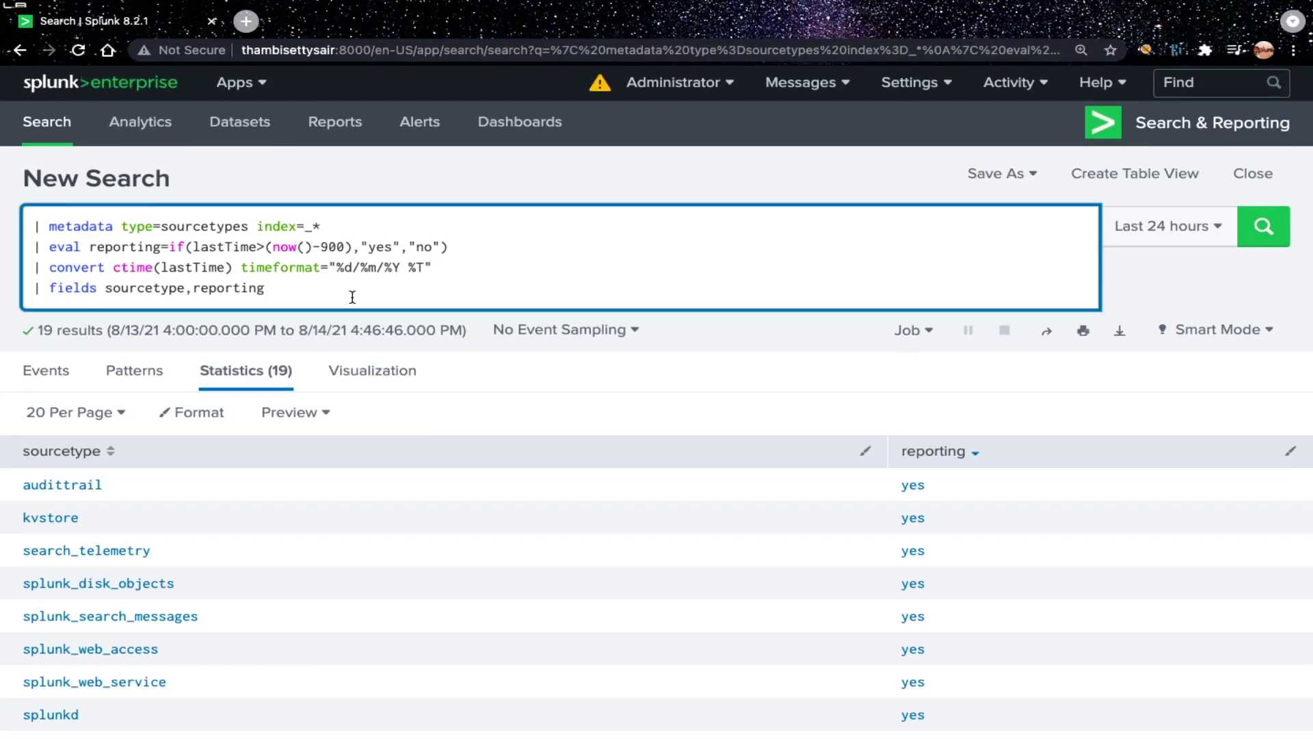
left_click(187, 248)
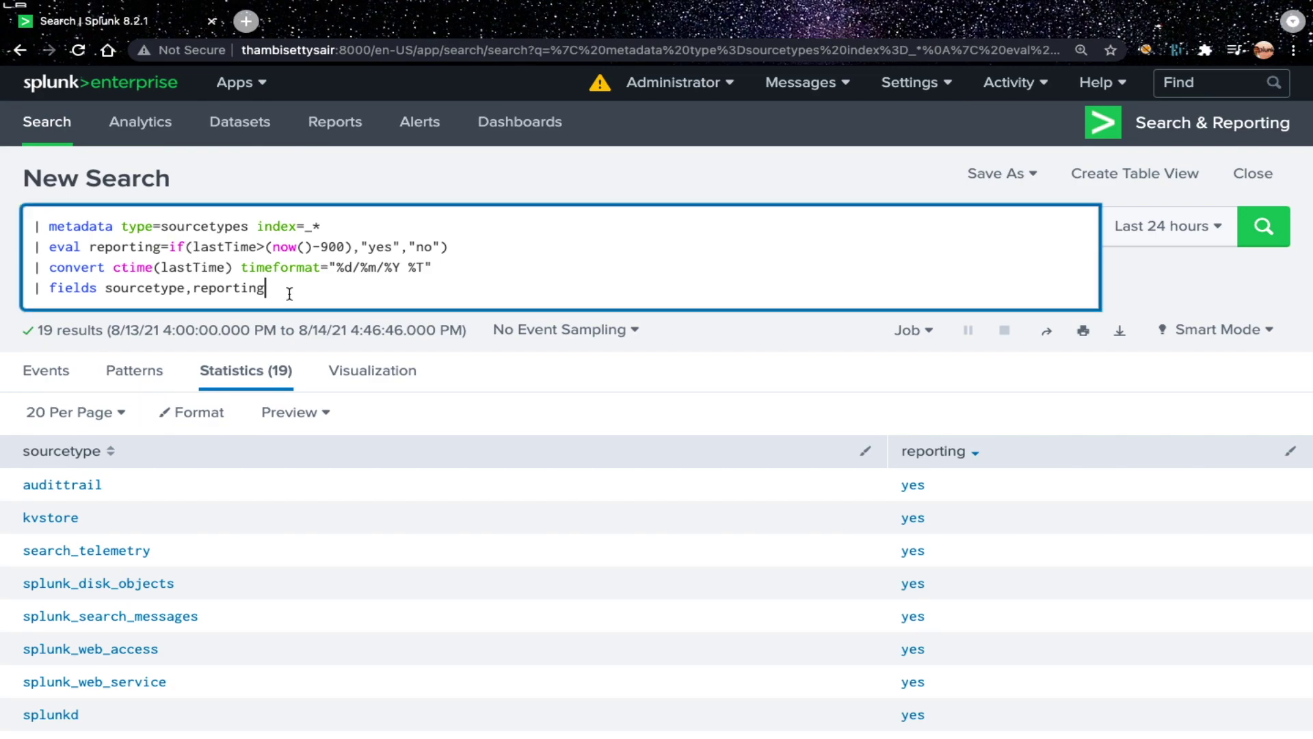